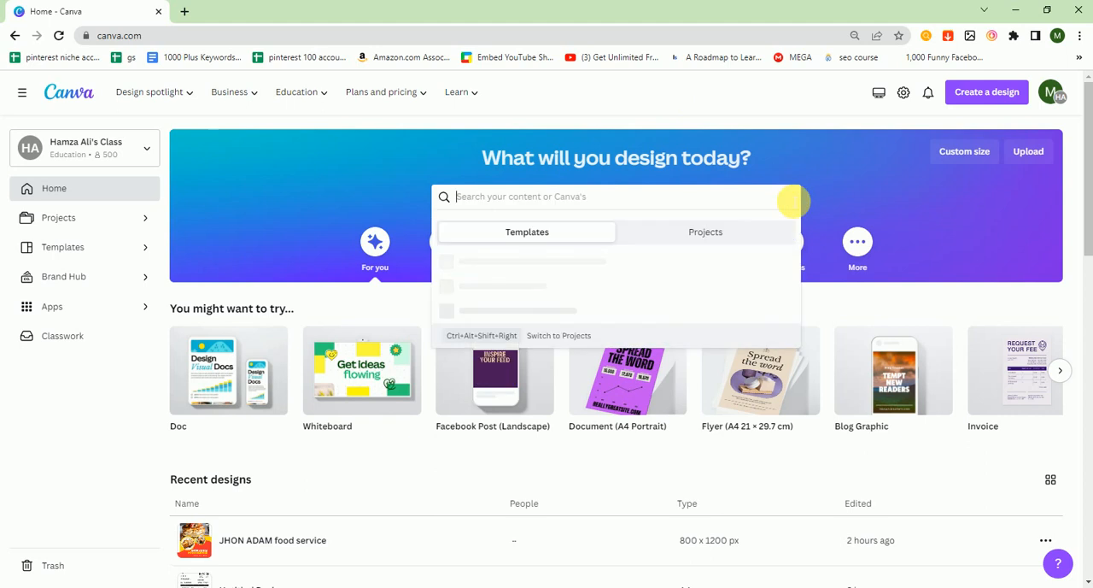
# - Search for "youtube shorts", open the YouTube Shorts template category and create a blank YouTube Shorts design
pyautogui.click(844, 84)
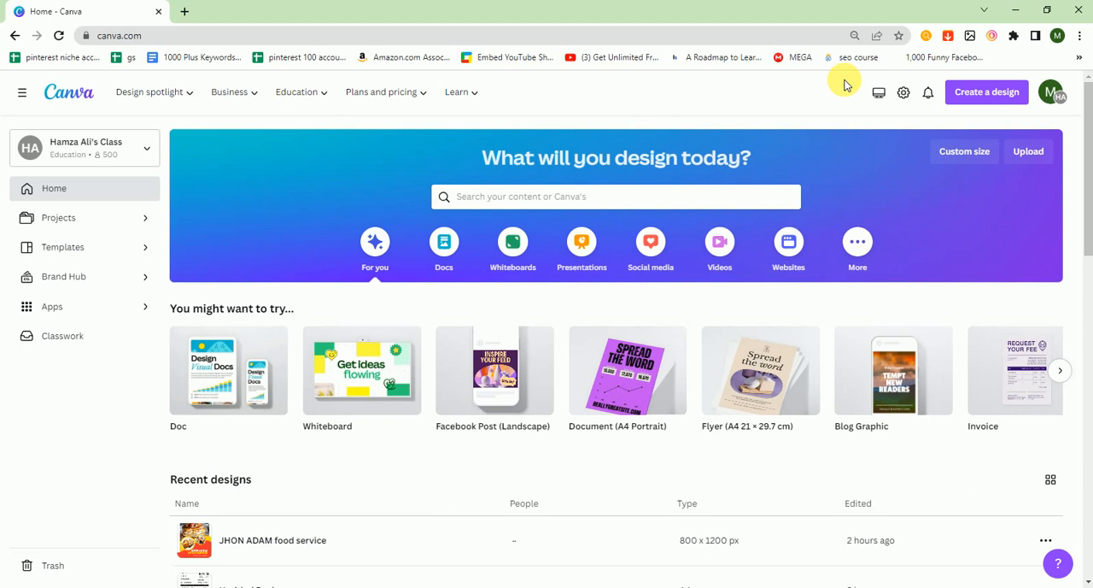
pyautogui.click(675, 198)
pyautogui.write('yout')
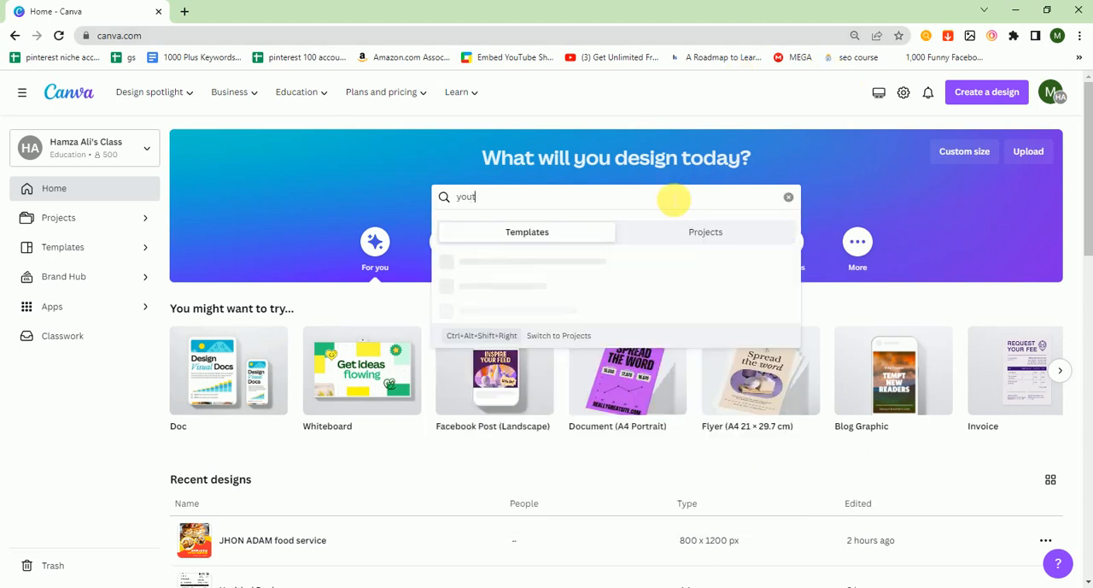
pyautogui.write('ube')
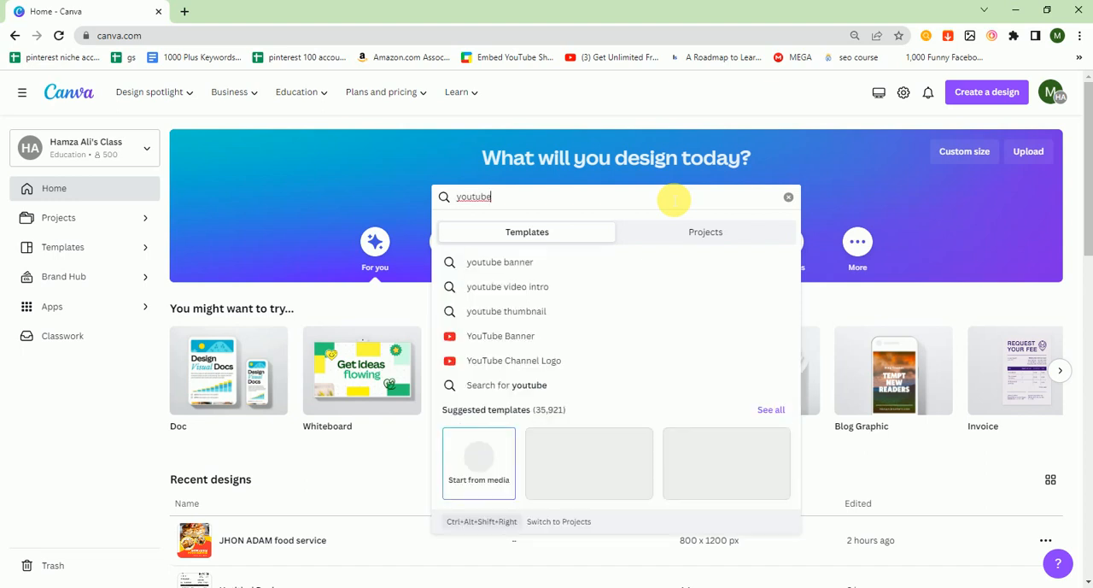
pyautogui.write(' short')
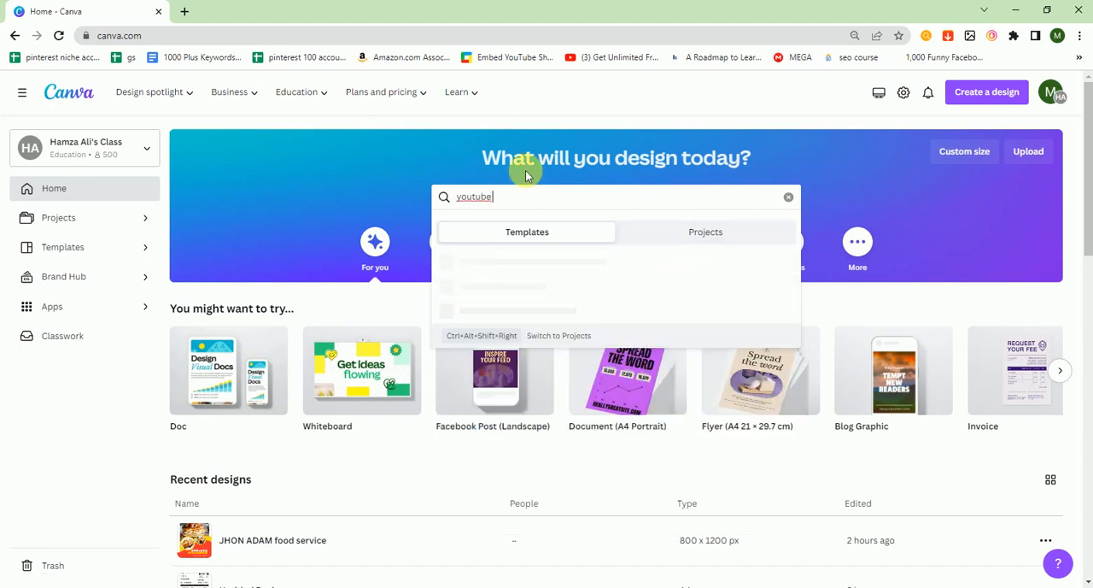
pyautogui.write('s')
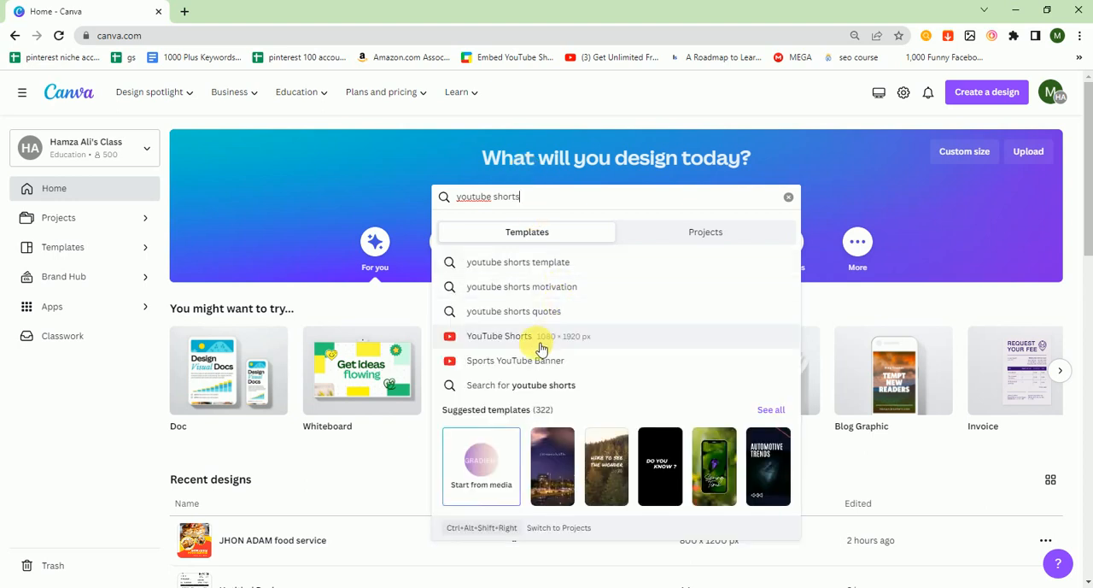
pyautogui.click(591, 340)
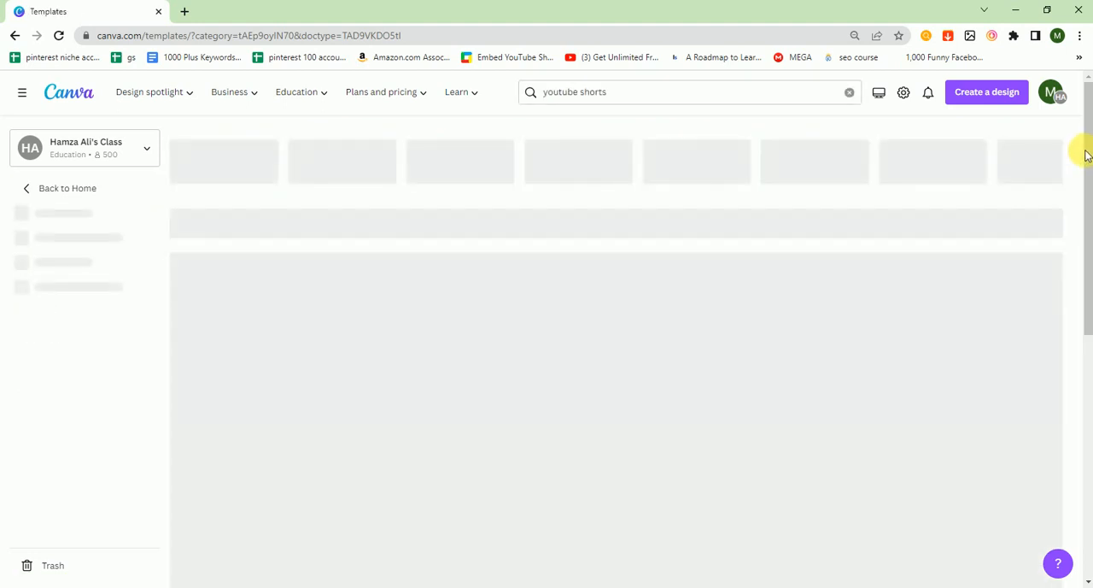
pyautogui.moveTo(1086, 154); pyautogui.dragTo(1083, 113)
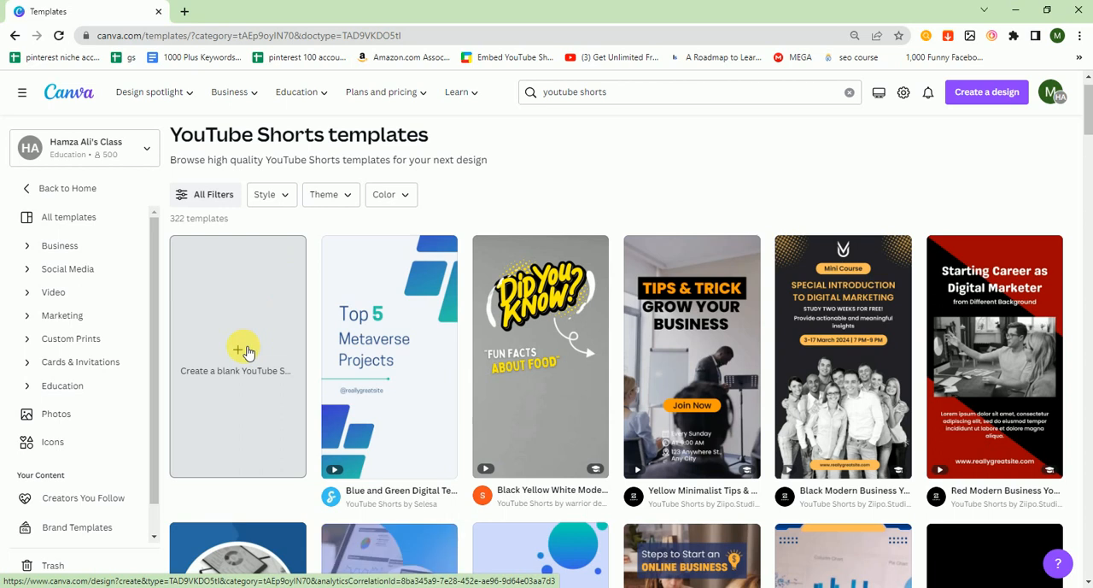
pyautogui.click(245, 351)
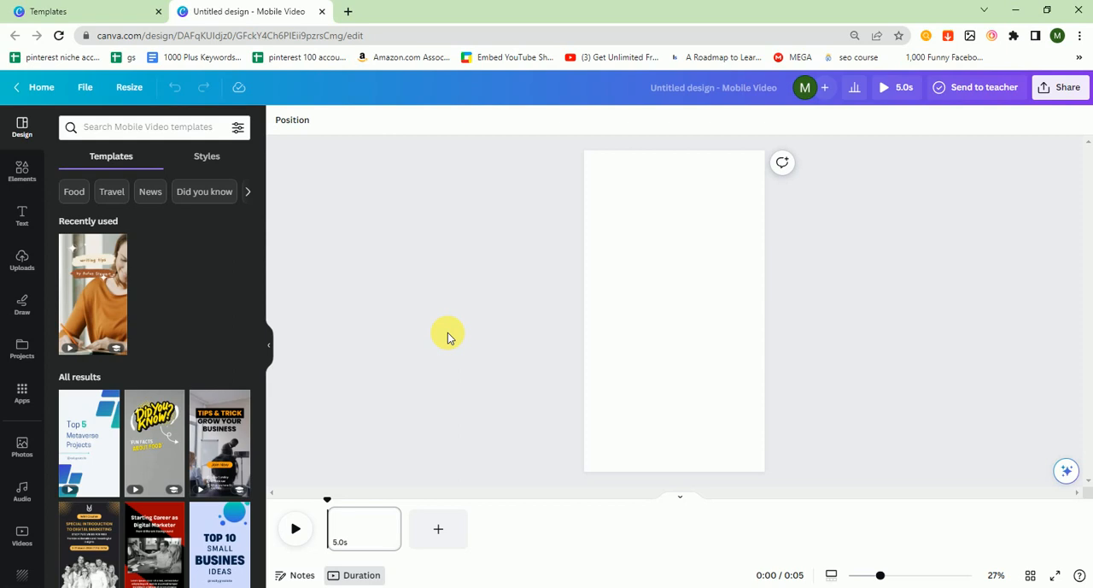
# - Search the stock video library for "fitness" and check the available price filters
pyautogui.click(22, 532)
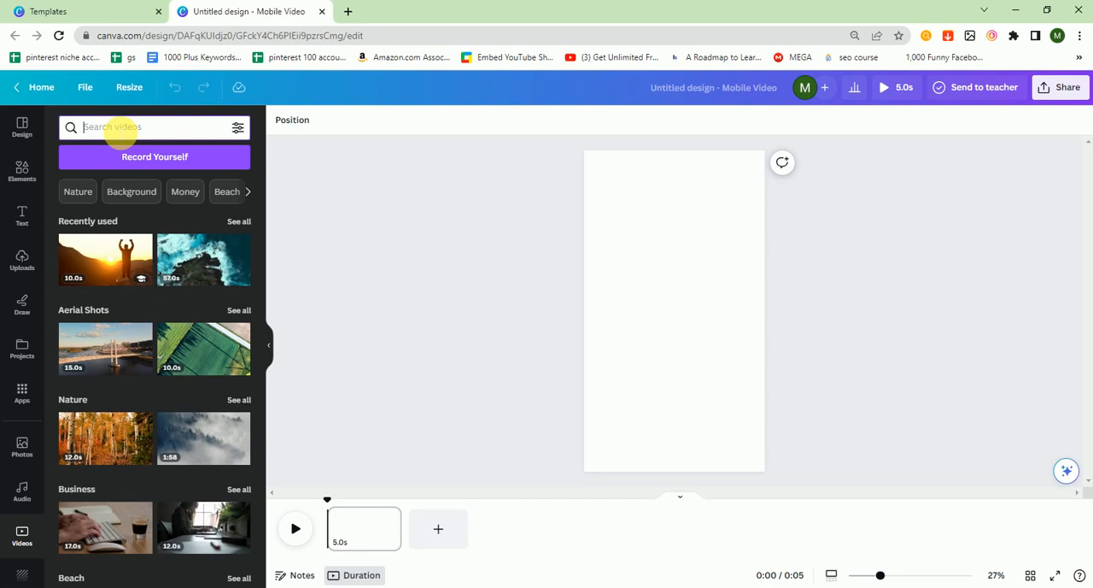
pyautogui.write('fitness')
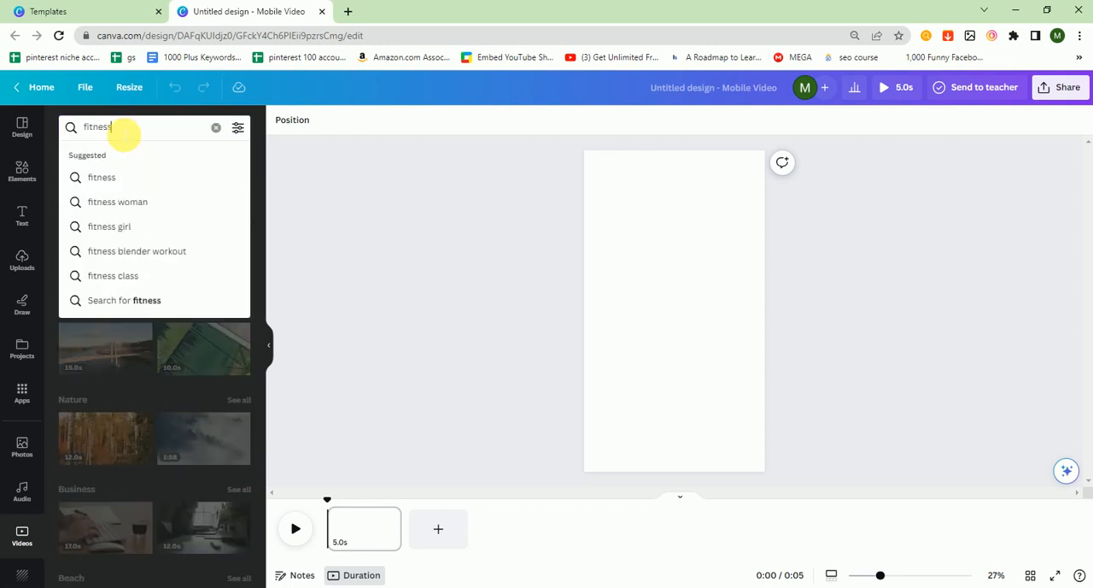
pyautogui.press('Return')
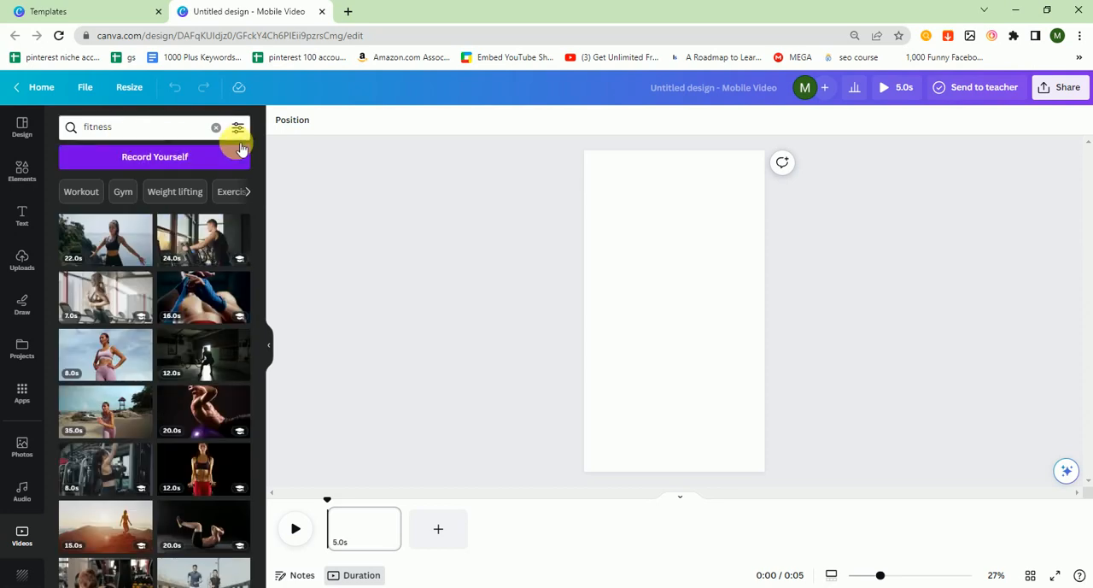
pyautogui.click(238, 129)
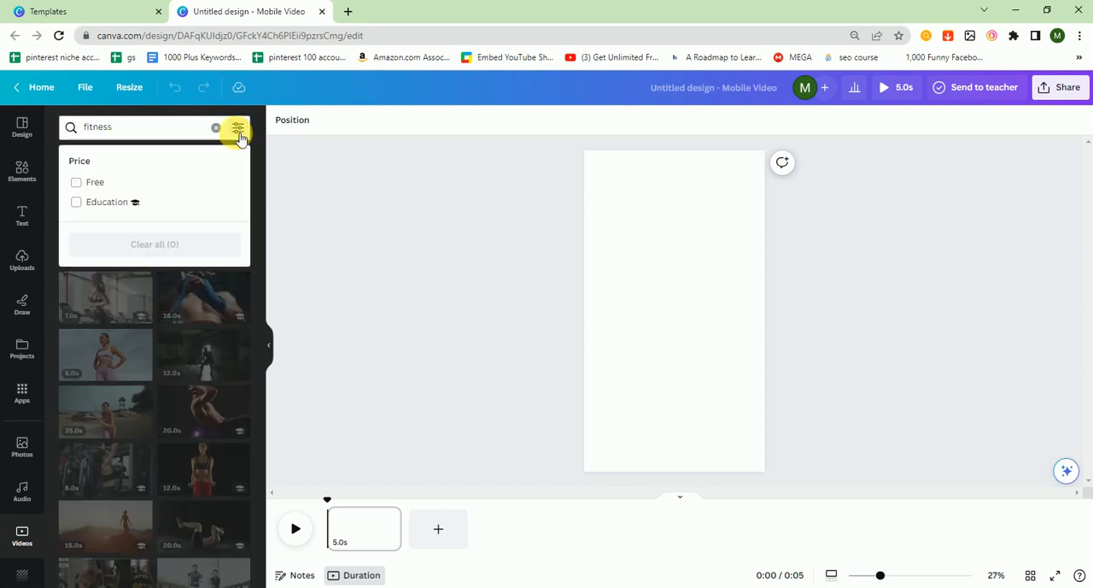
pyautogui.click(355, 170)
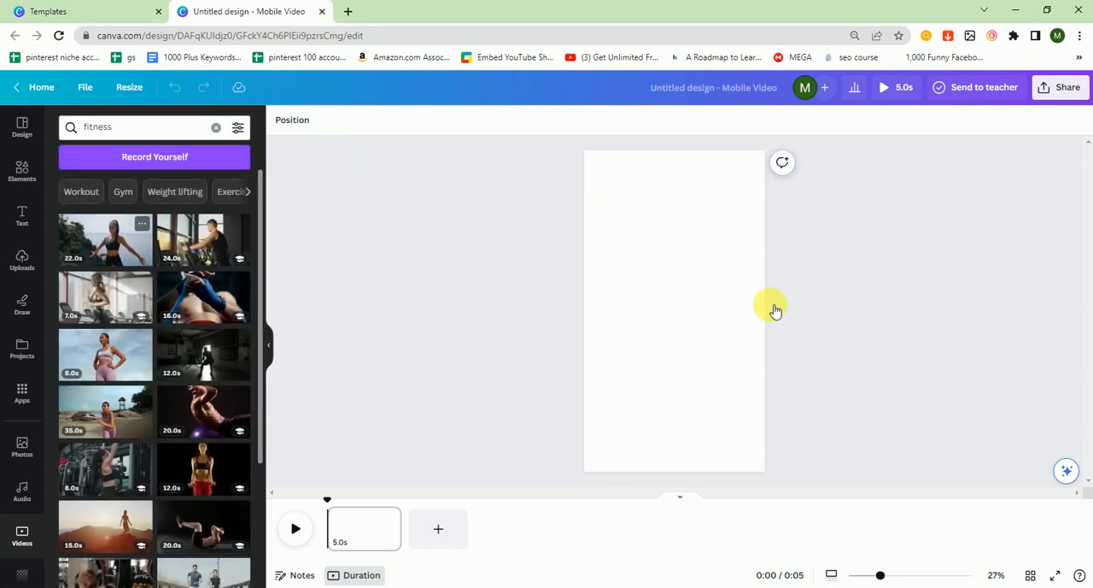
# - Set the clip of the woman stretching by the sea as the page background and trim it to 6.2 seconds
pyautogui.rightClick(676, 285)
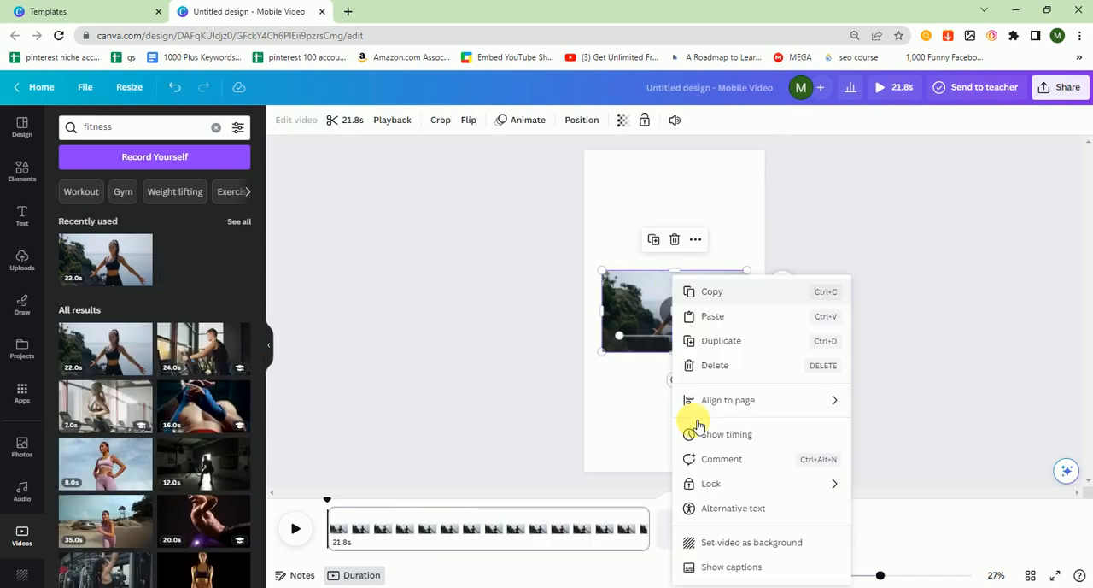
pyautogui.click(722, 544)
pyautogui.moveTo(654, 531); pyautogui.dragTo(419, 532)
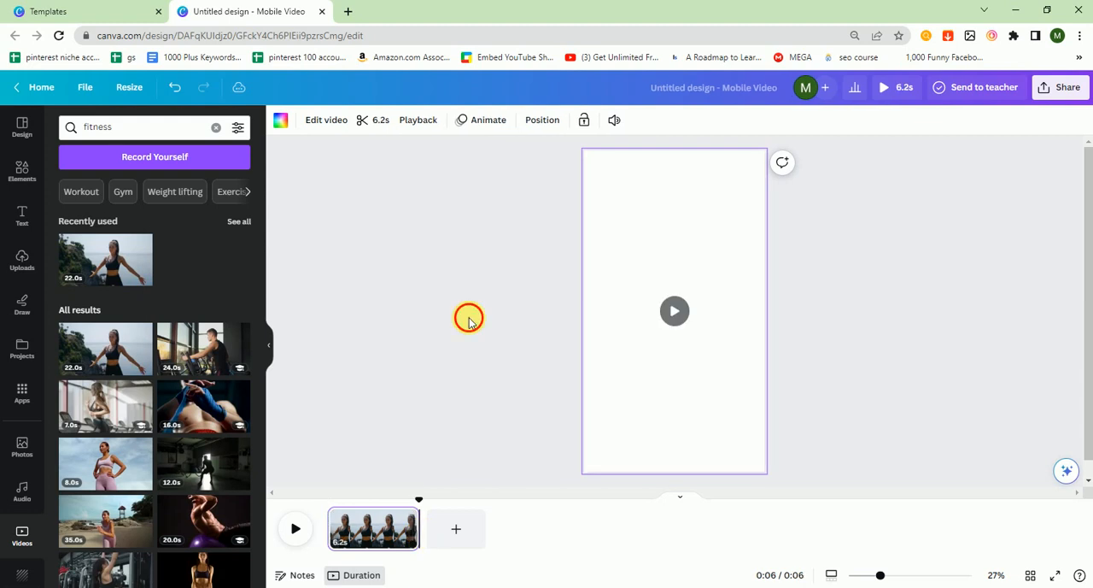
pyautogui.click(466, 339)
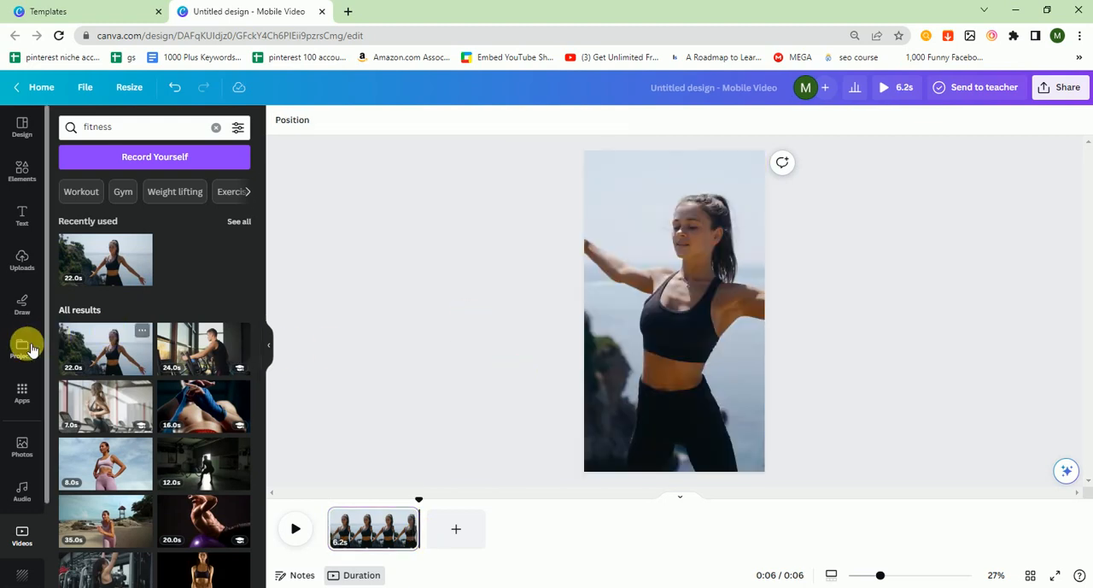
# - Add a heading reading "TUtle" over the background video
pyautogui.click(22, 214)
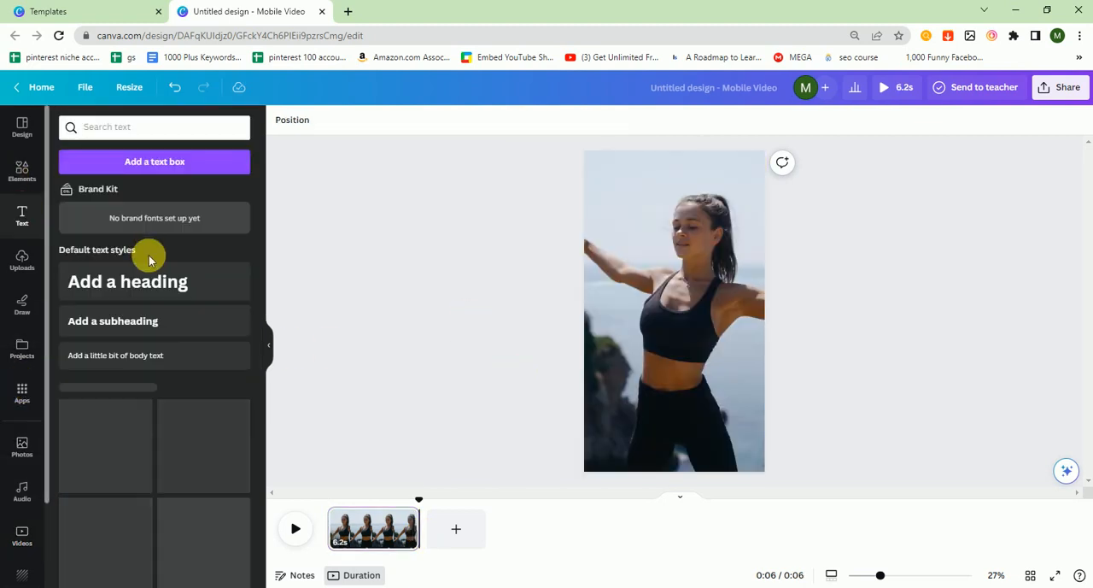
pyautogui.click(148, 287)
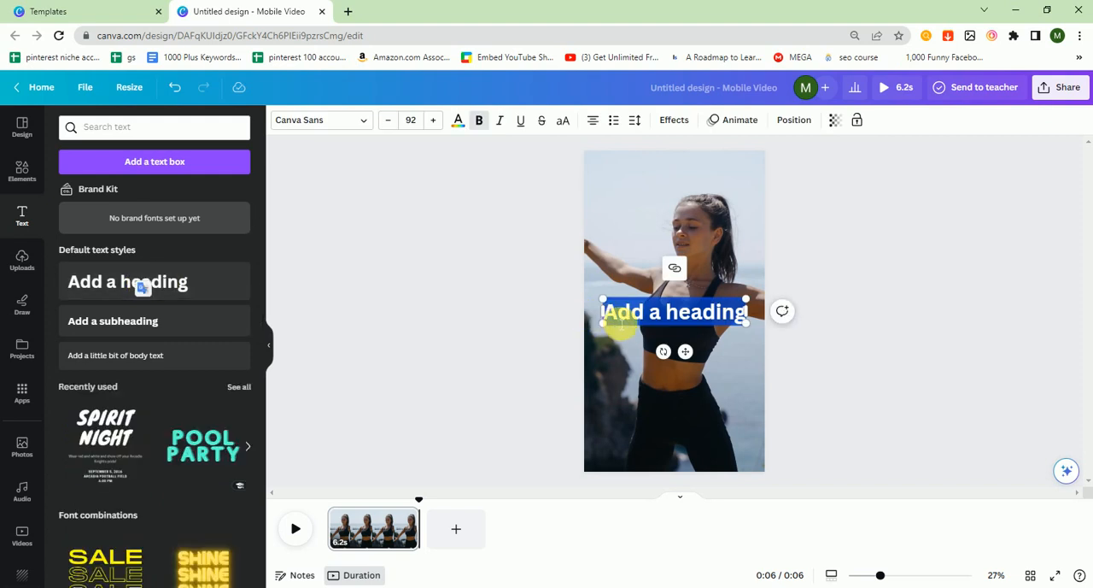
pyautogui.write('TU')
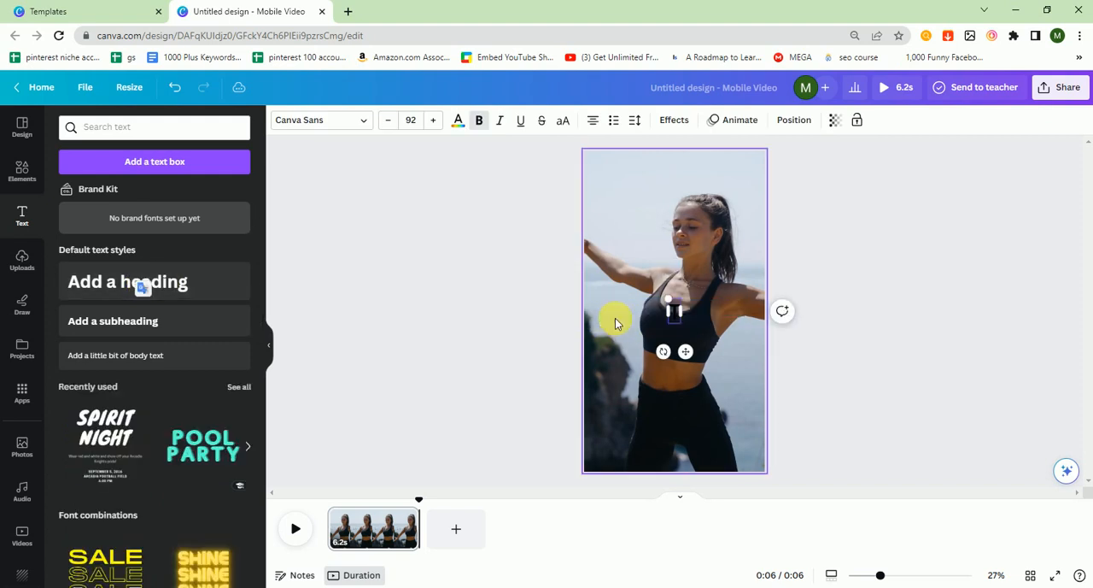
pyautogui.write('tle')
# - Change the heading's text color from the document colors to white
pyautogui.click(460, 121)
pyautogui.click(143, 193)
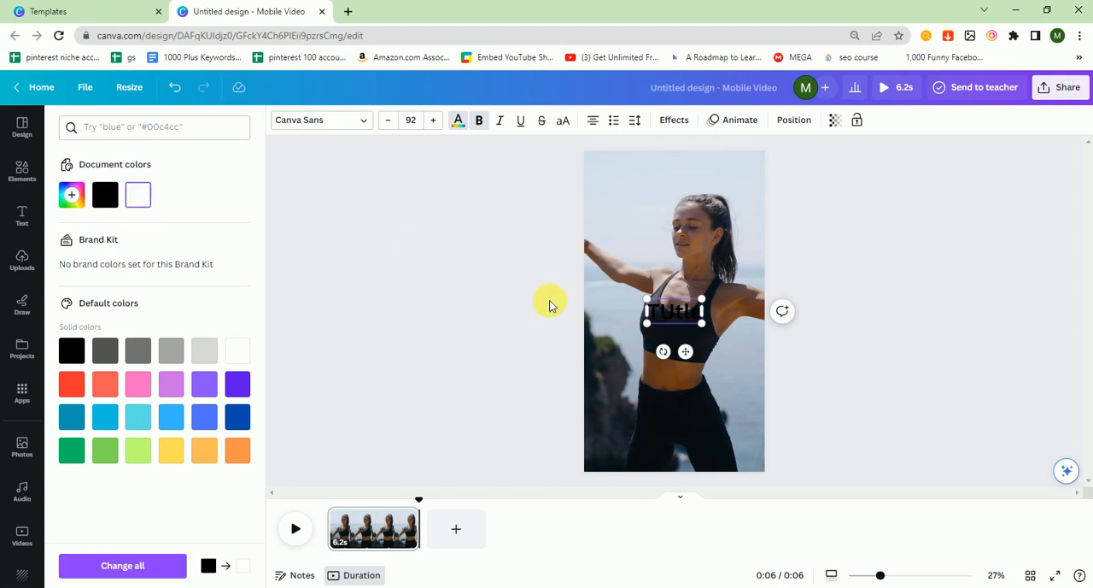
pyautogui.doubleClick(661, 318)
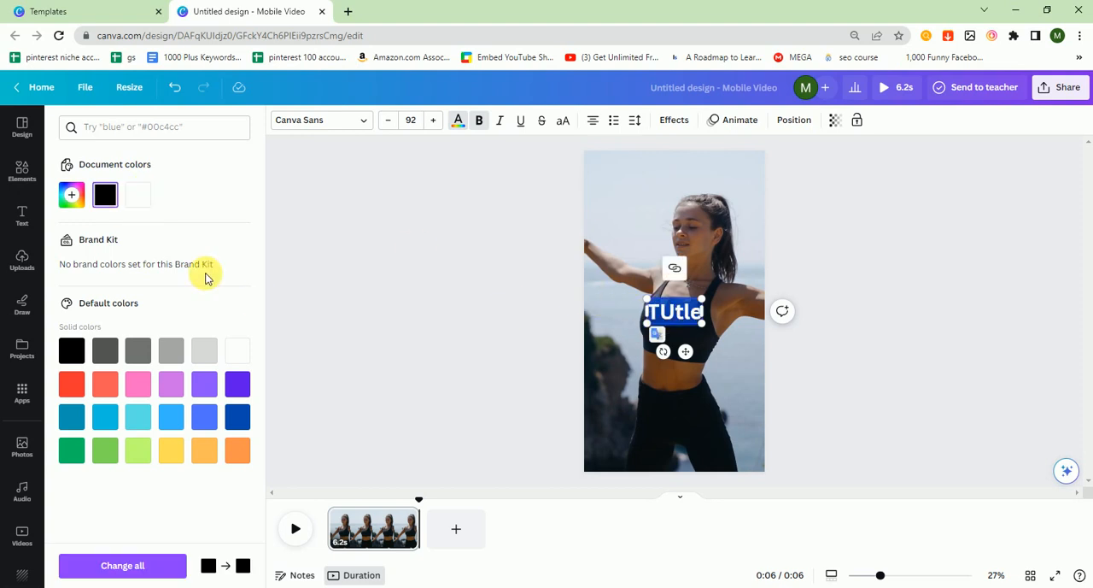
pyautogui.click(139, 205)
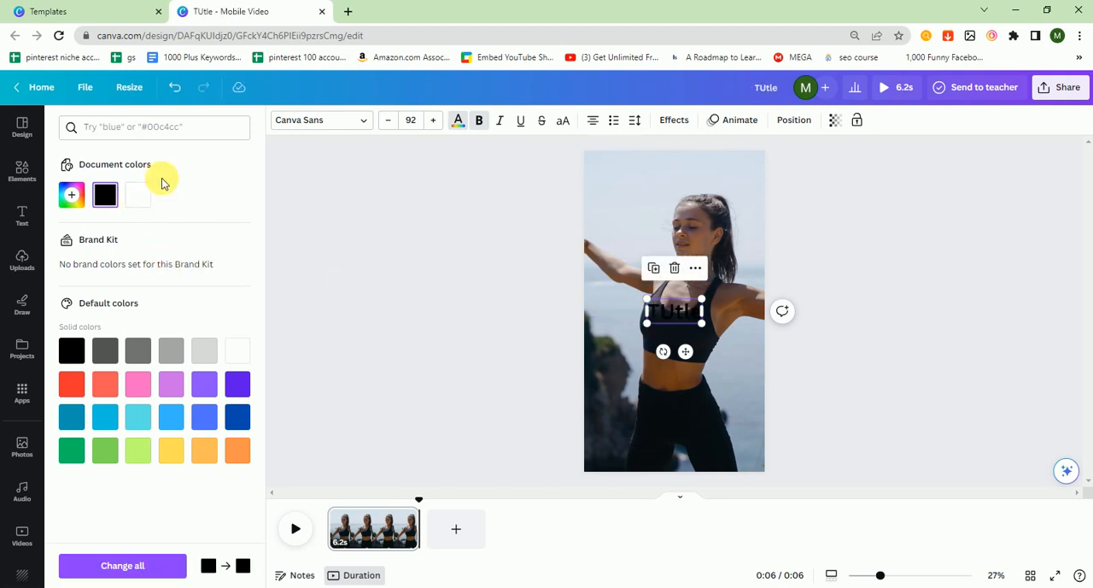
pyautogui.click(138, 194)
pyautogui.click(621, 312)
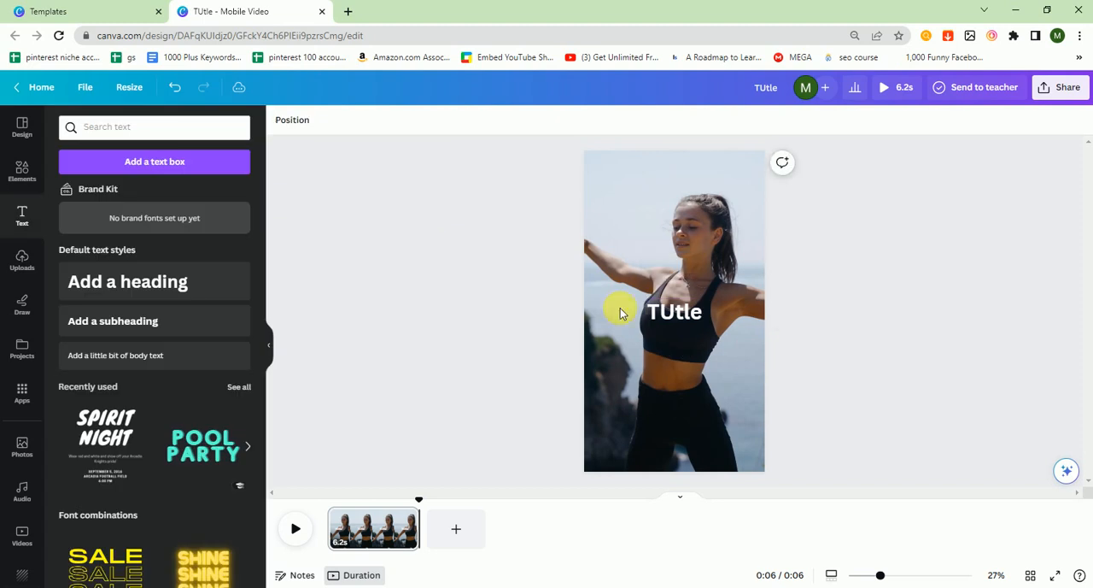
# - Correct the spelling of the heading so it reads "Title"
pyautogui.click(675, 313)
pyautogui.press('BackSpace')
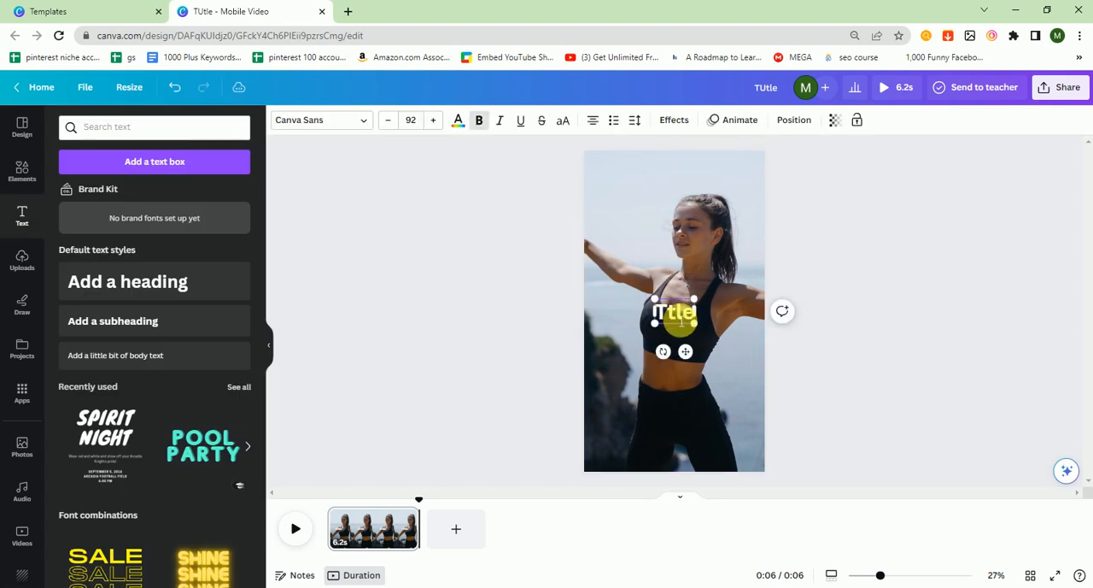
pyautogui.write('i')
pyautogui.click(805, 312)
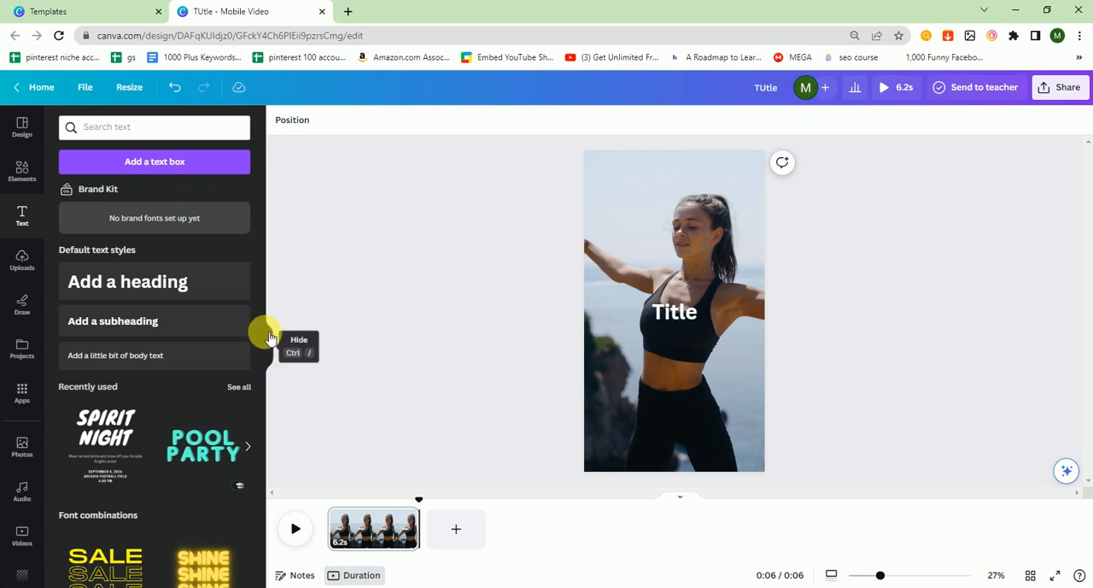
# - Start Bulk create with manual data entry, clear the sample table and name its text column "Title"
pyautogui.moveTo(262, 319); pyautogui.dragTo(265, 506)
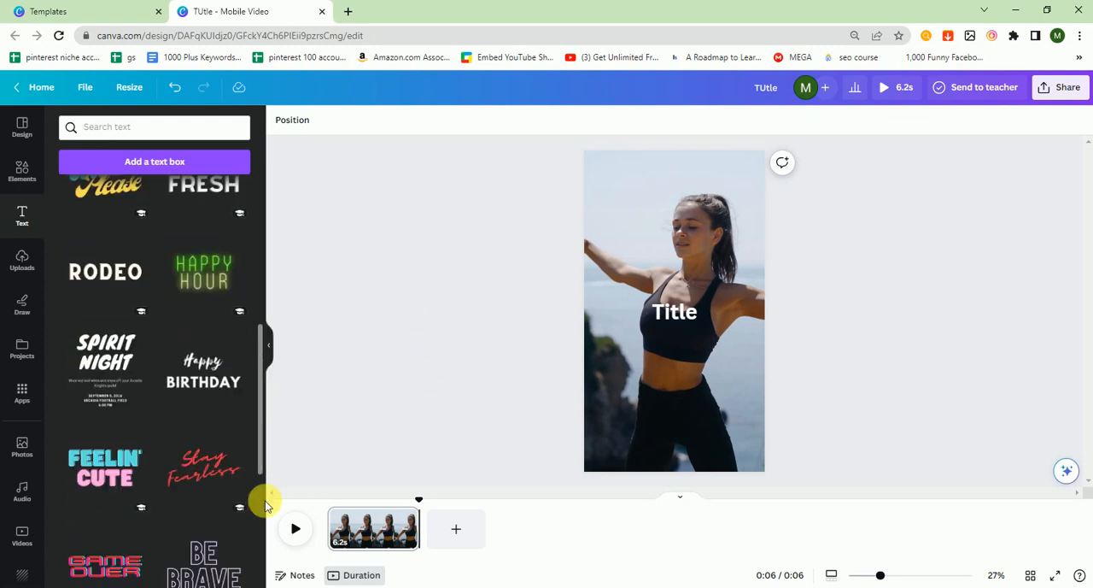
pyautogui.scroll(-2, 46, 509)
pyautogui.click(22, 519)
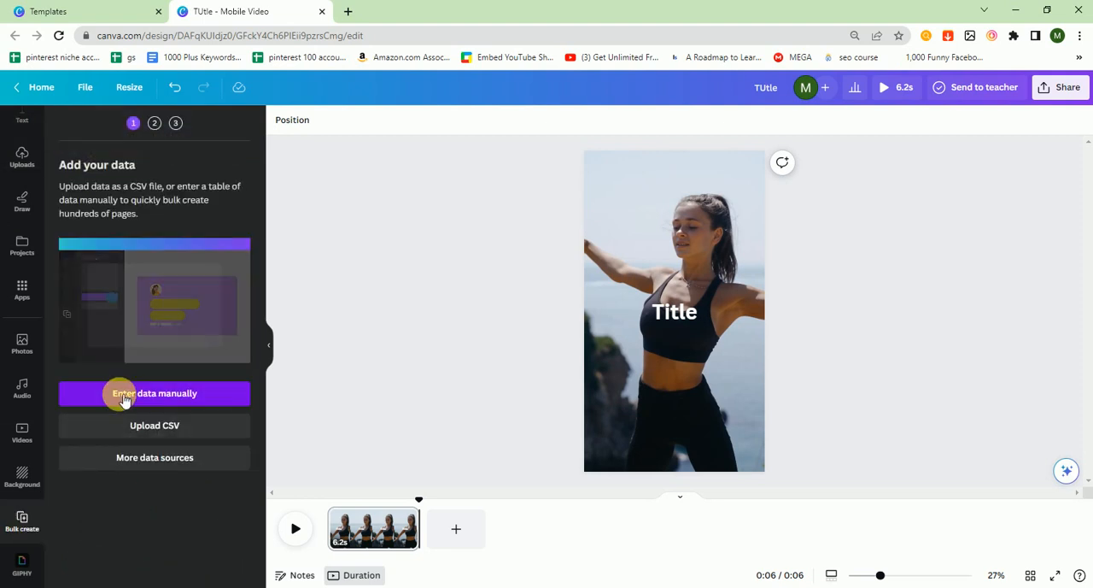
pyautogui.click(121, 400)
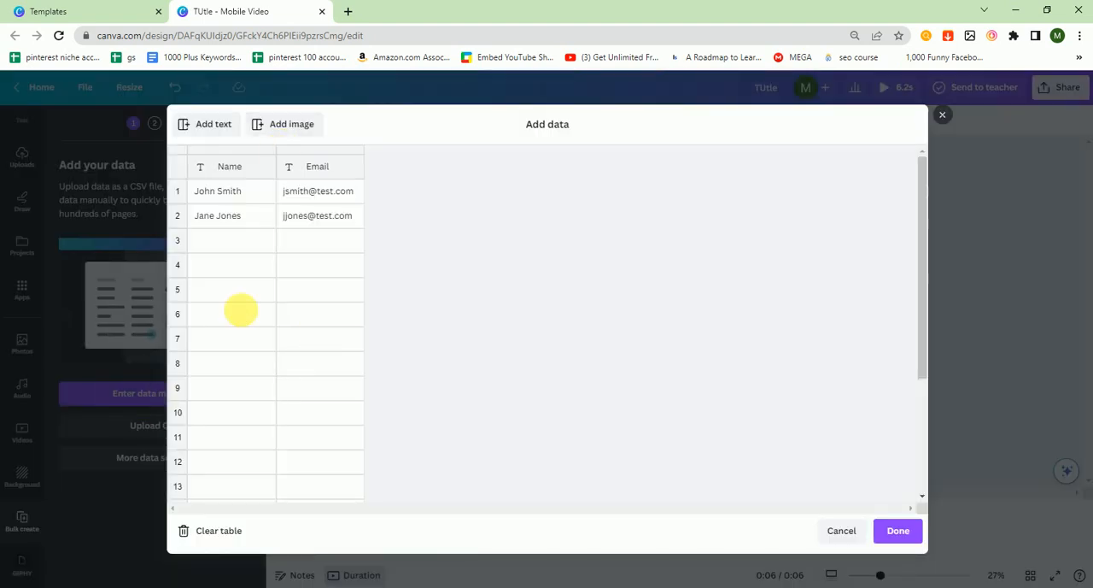
pyautogui.click(221, 536)
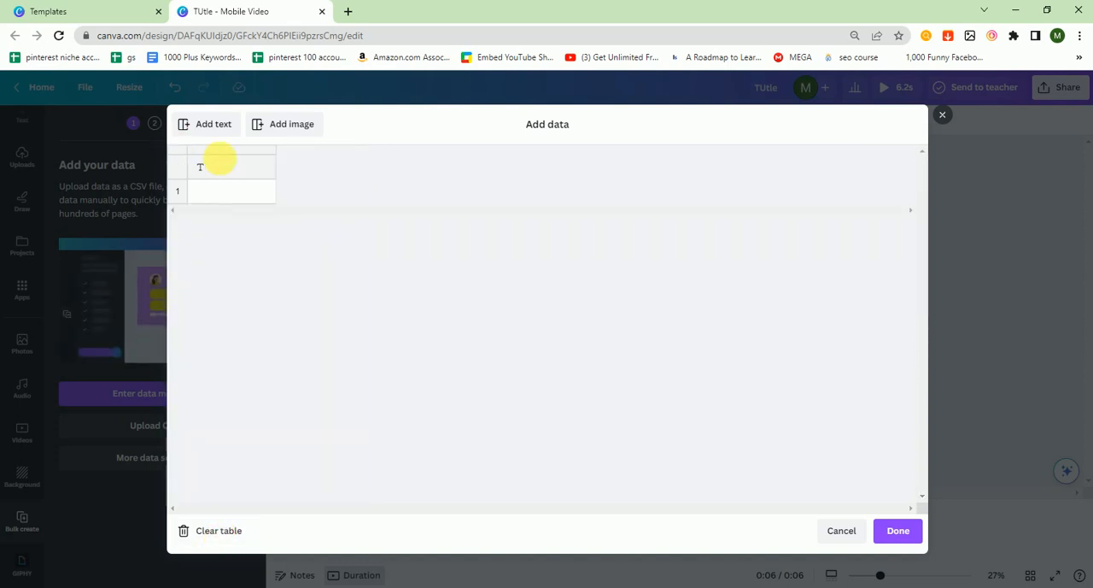
pyautogui.click(222, 164)
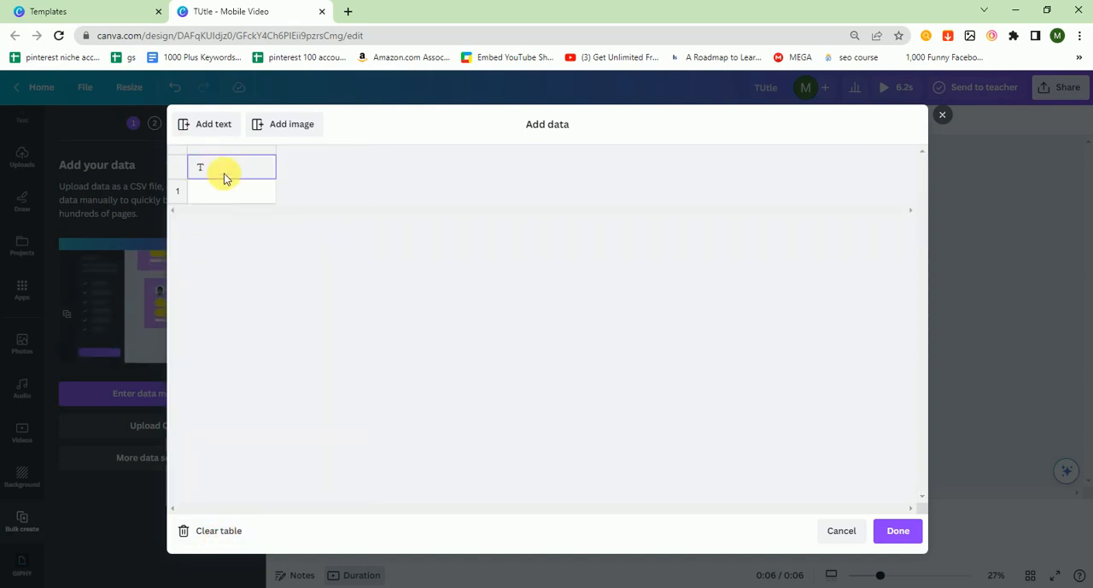
pyautogui.write('Title')
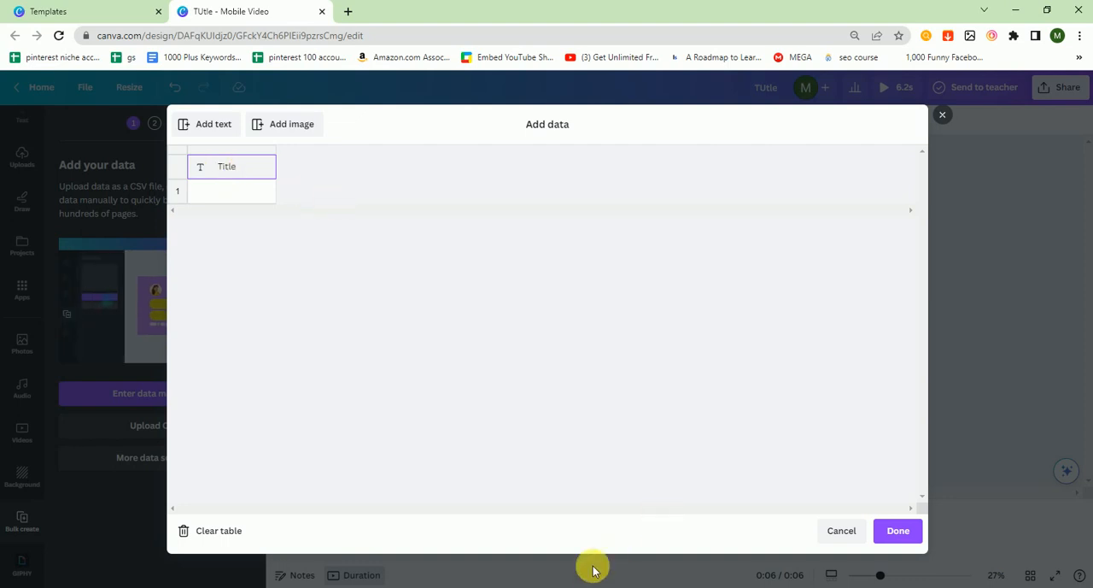
# - Switch to Notepad, copy the first nine quotes, through "Success is walking from failure to failure...", and return to Canva's data table
pyautogui.click(627, 567)
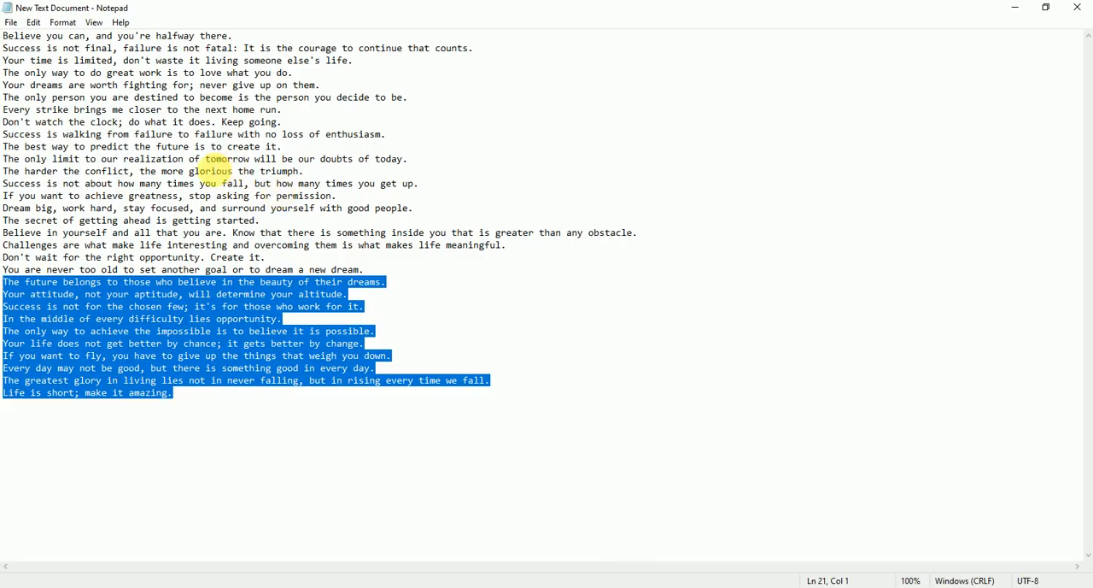
pyautogui.click(218, 159)
pyautogui.moveTo(6, 36); pyautogui.dragTo(403, 135)
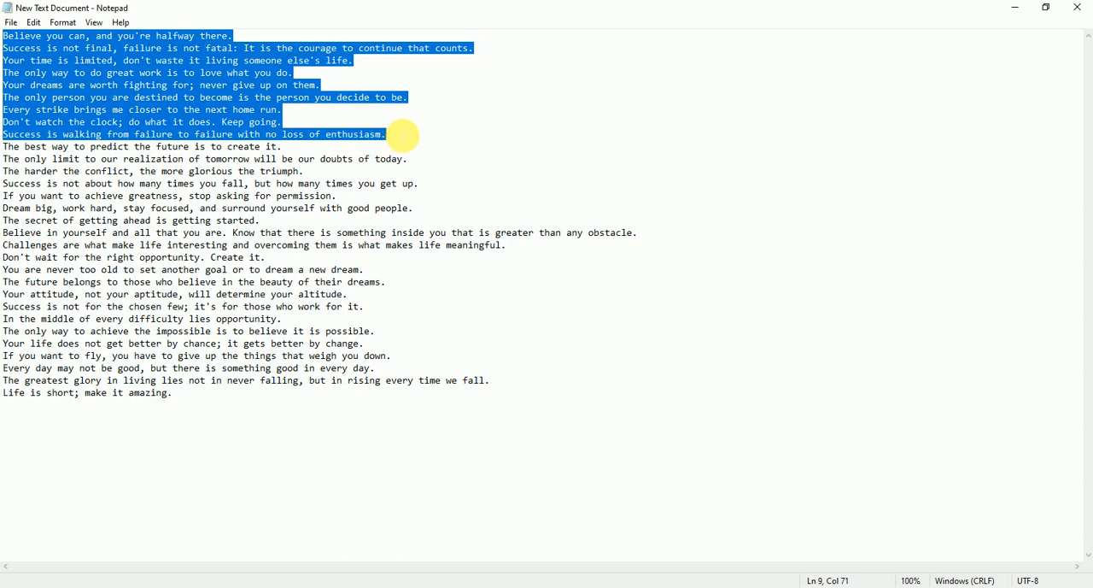
pyautogui.click(545, 586)
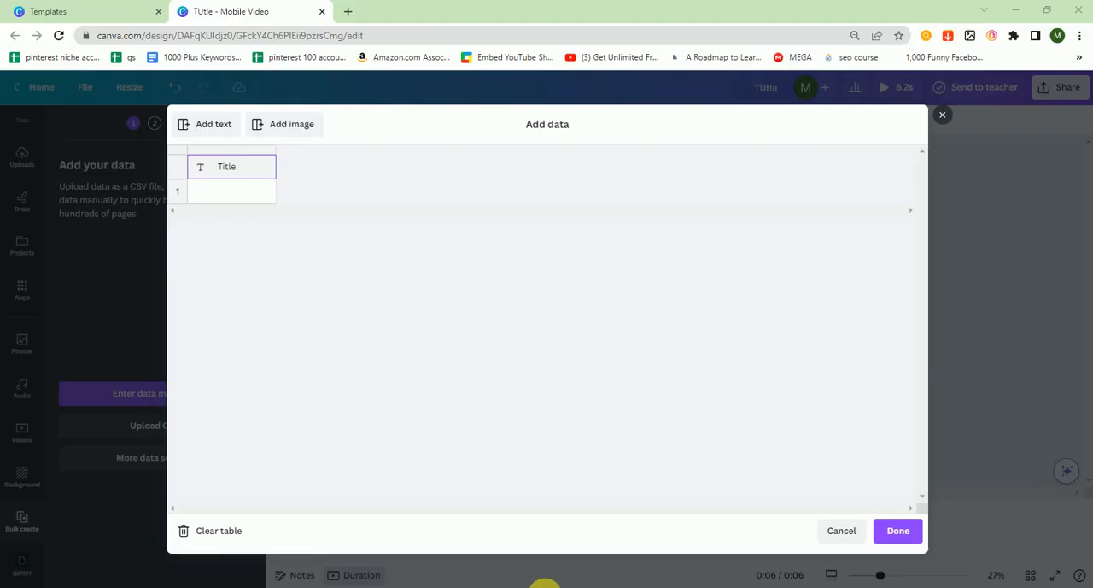
# - Paste the nine copied quotes into the rows of the Title column and finish entering the data
pyautogui.click(215, 194)
pyautogui.hotkey('ctrl', 'v')
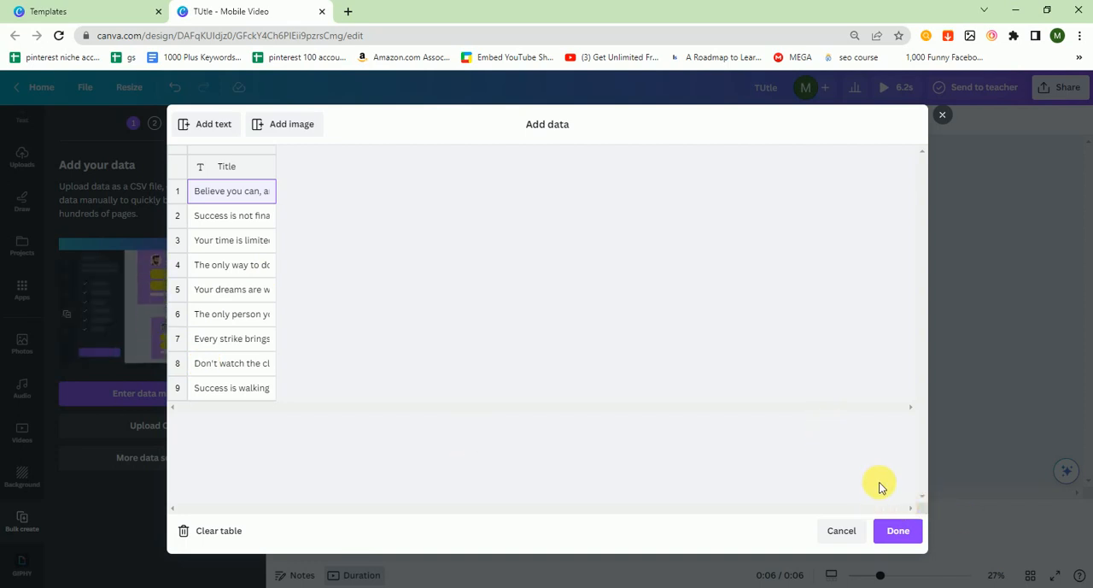
pyautogui.click(893, 529)
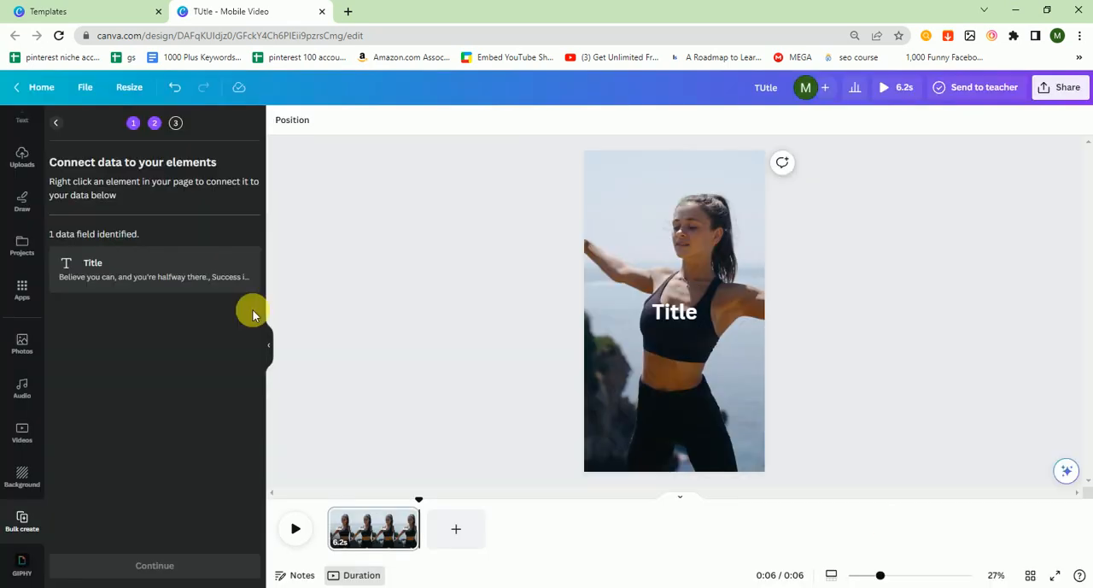
# - Connect the heading on the video page to the Title data field and continue to generate the bulk pages
pyautogui.click(690, 321)
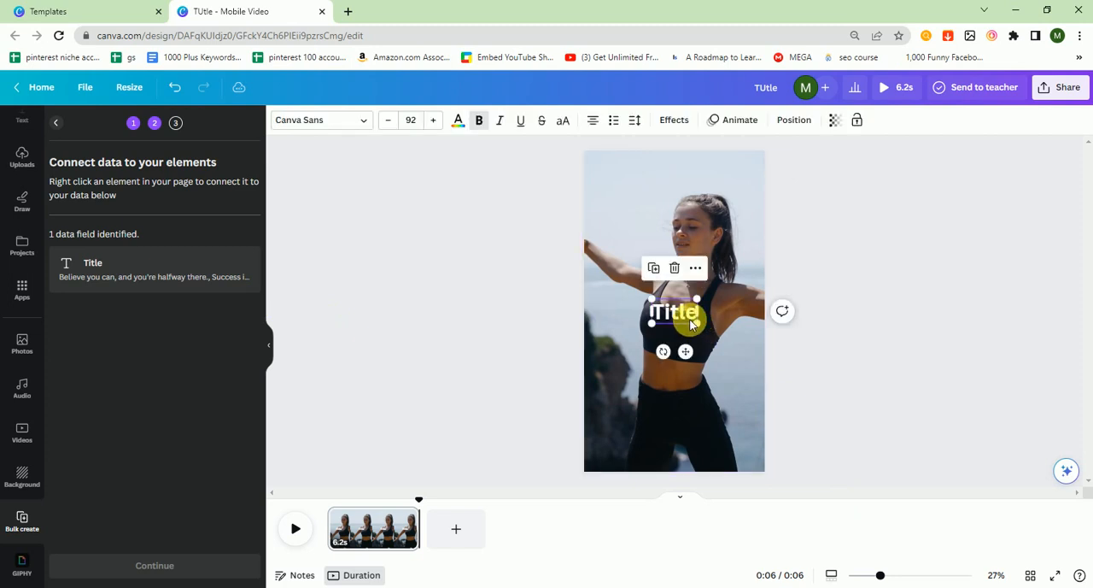
pyautogui.rightClick(690, 321)
pyautogui.moveTo(808, 441)
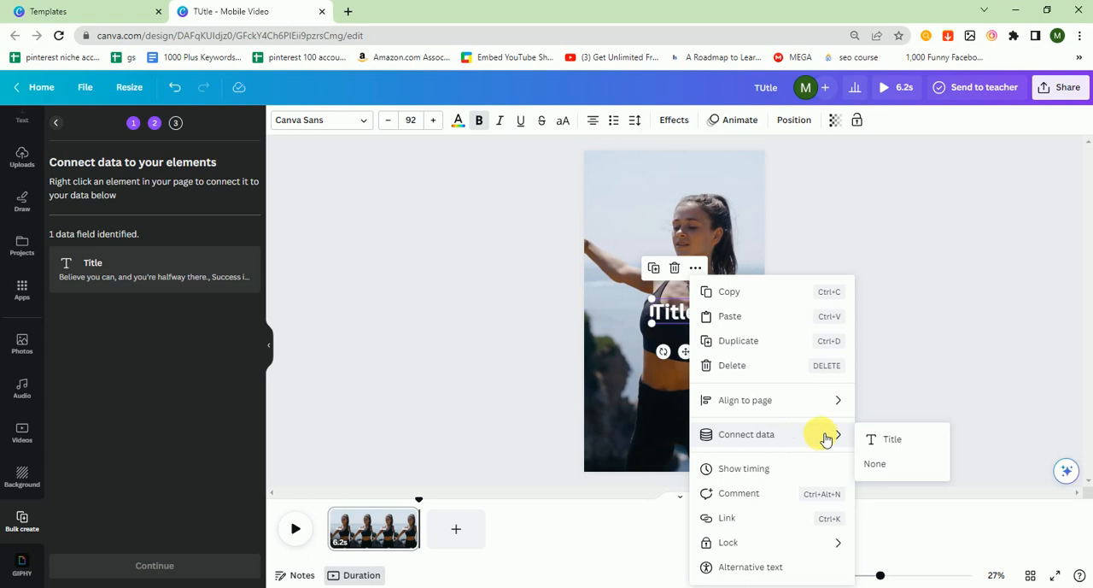
pyautogui.click(886, 439)
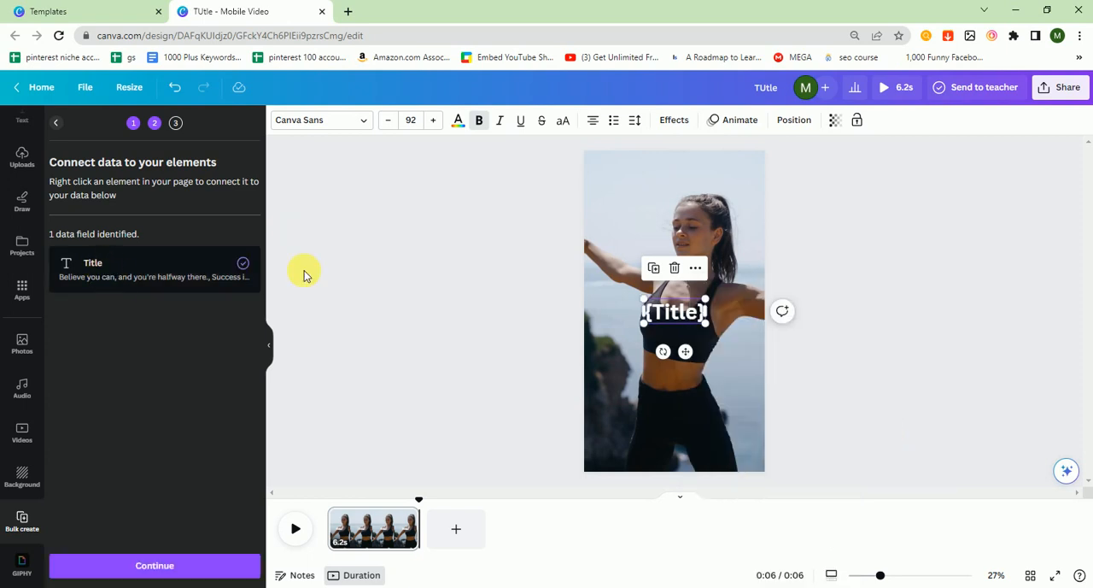
pyautogui.click(173, 562)
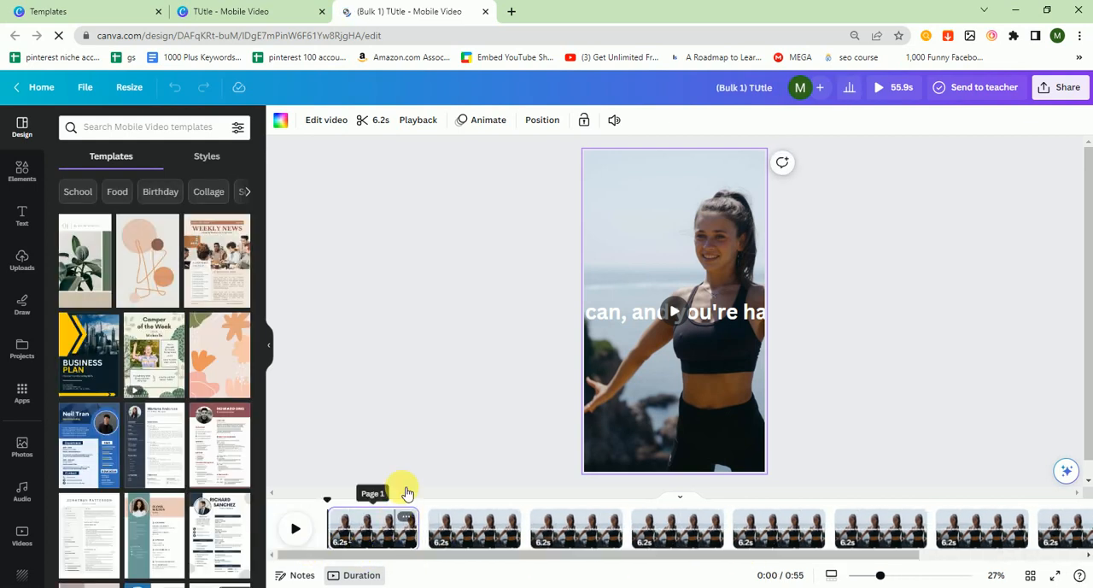
# - Shrink the first page's quote to fit inside the frame, wrapped on two lines, and adjust its font size to about 49
pyautogui.click(616, 315)
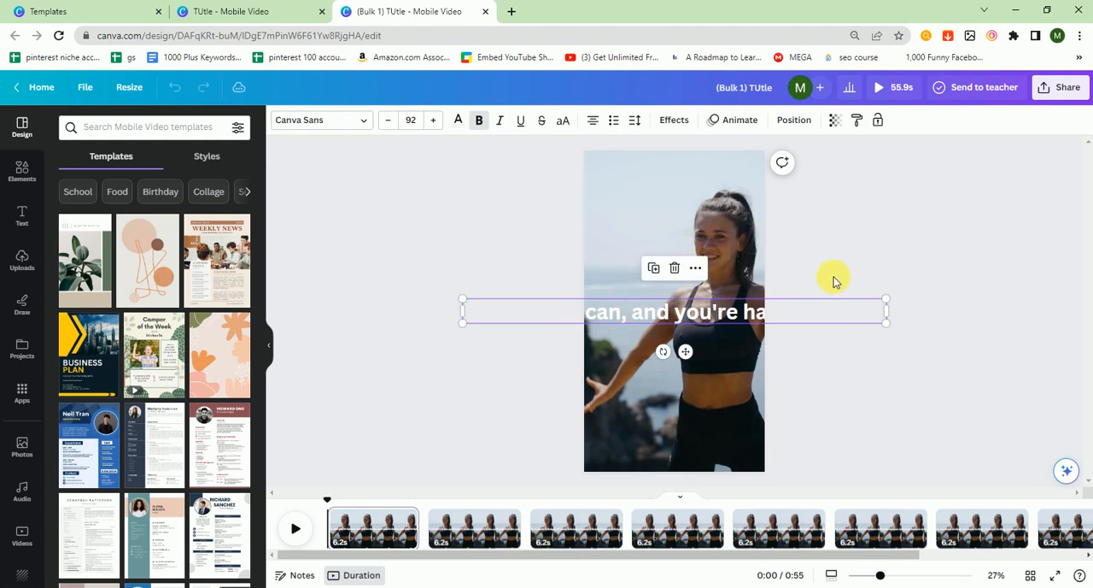
pyautogui.moveTo(886, 298); pyautogui.dragTo(738, 310)
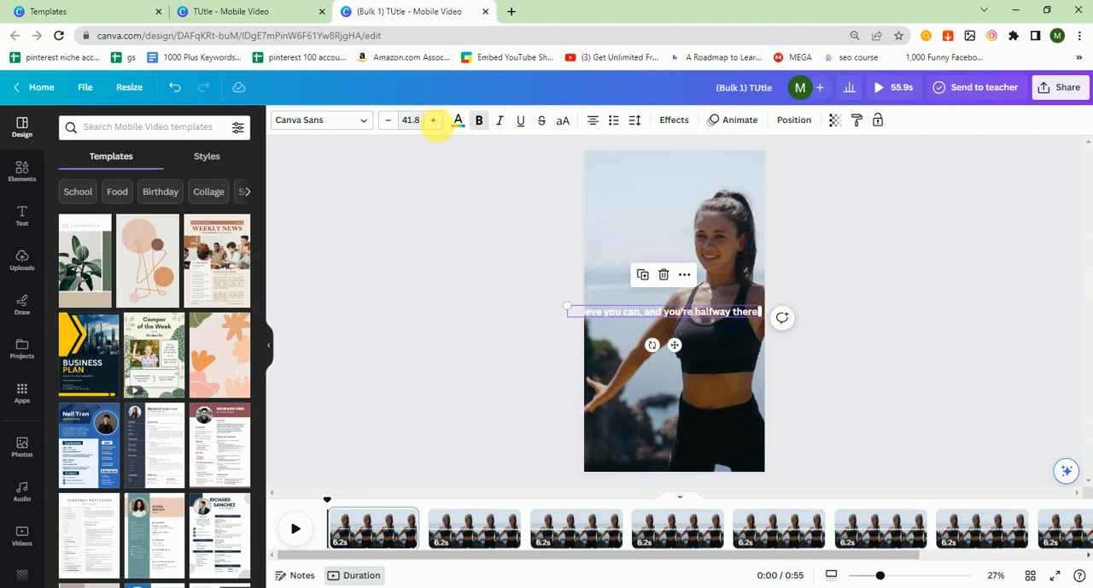
pyautogui.click(434, 120)
pyautogui.click(434, 121)
pyautogui.click(435, 121)
pyautogui.click(435, 121)
pyautogui.click(435, 122)
pyautogui.click(437, 124)
pyautogui.click(438, 126)
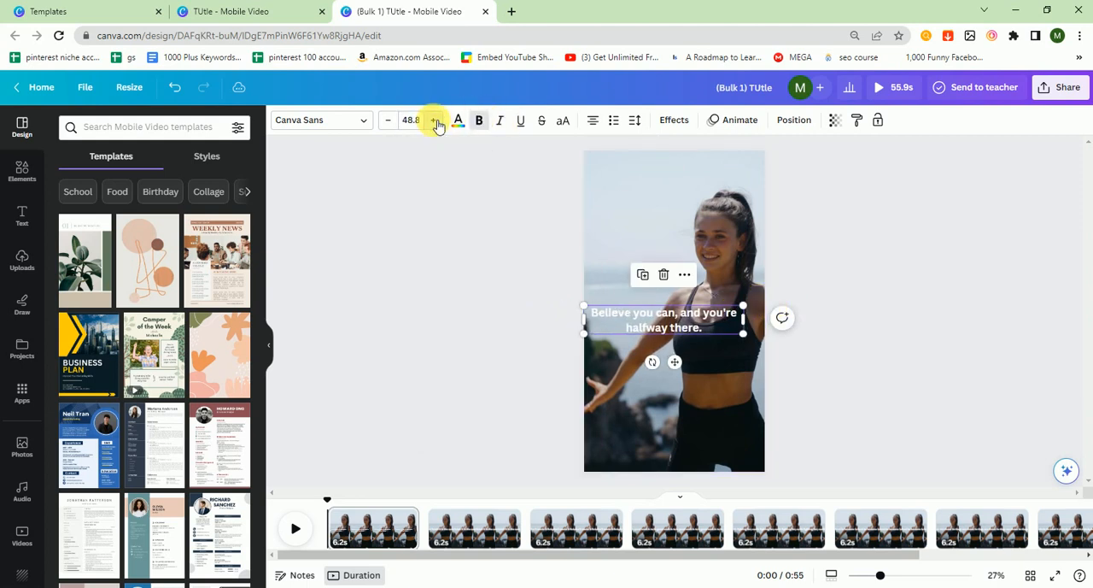
pyautogui.click(435, 122)
pyautogui.click(435, 122)
# - Move the first page's quote so it is centered horizontally in the frame
pyautogui.click(501, 286)
pyautogui.moveTo(657, 326); pyautogui.dragTo(672, 327)
pyautogui.click(815, 330)
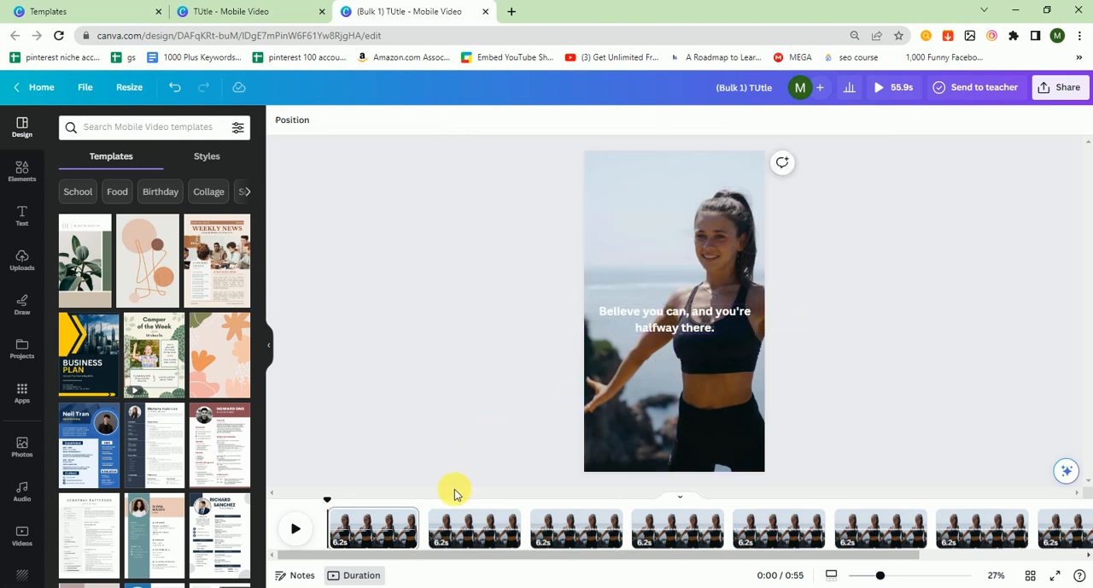
# - Shrink the second page's "Success is not final" quote to fit two lines inside the frame, with a font size of 33.3
pyautogui.click(463, 524)
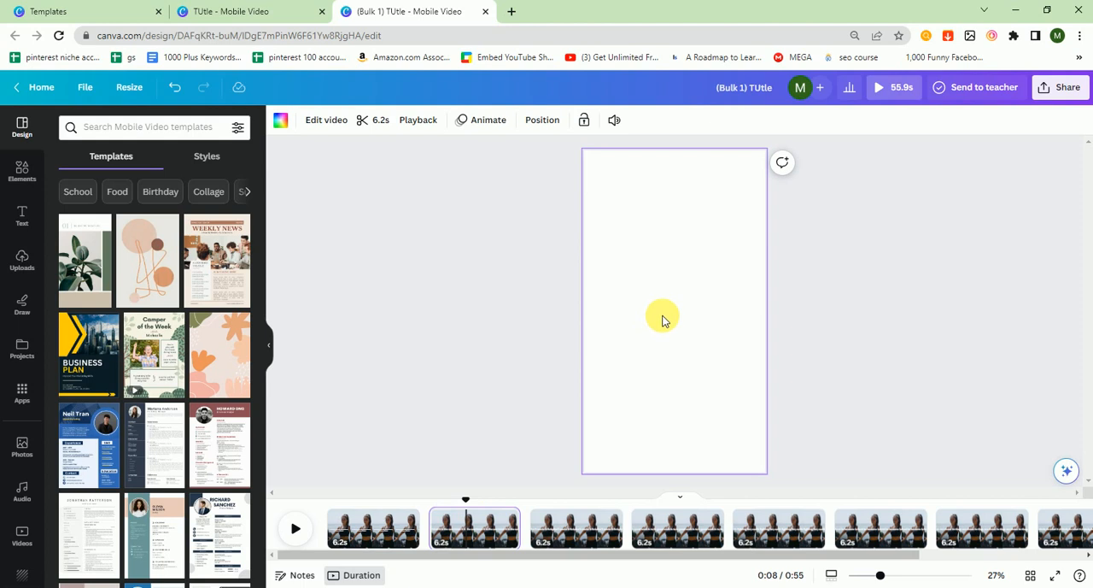
pyautogui.click(668, 318)
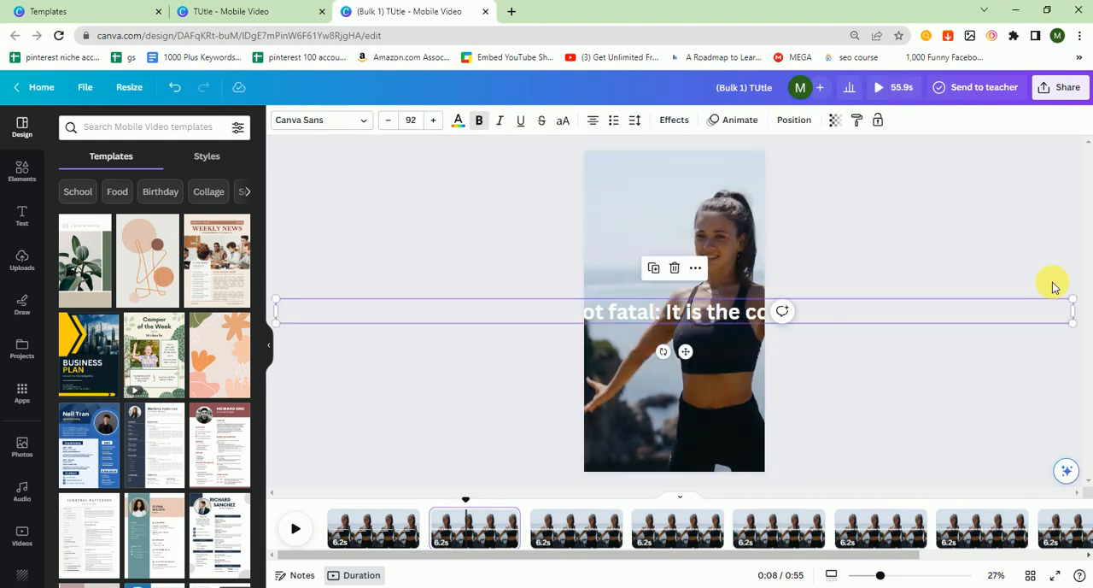
pyautogui.moveTo(840, 308); pyautogui.dragTo(744, 315)
pyautogui.click(433, 120)
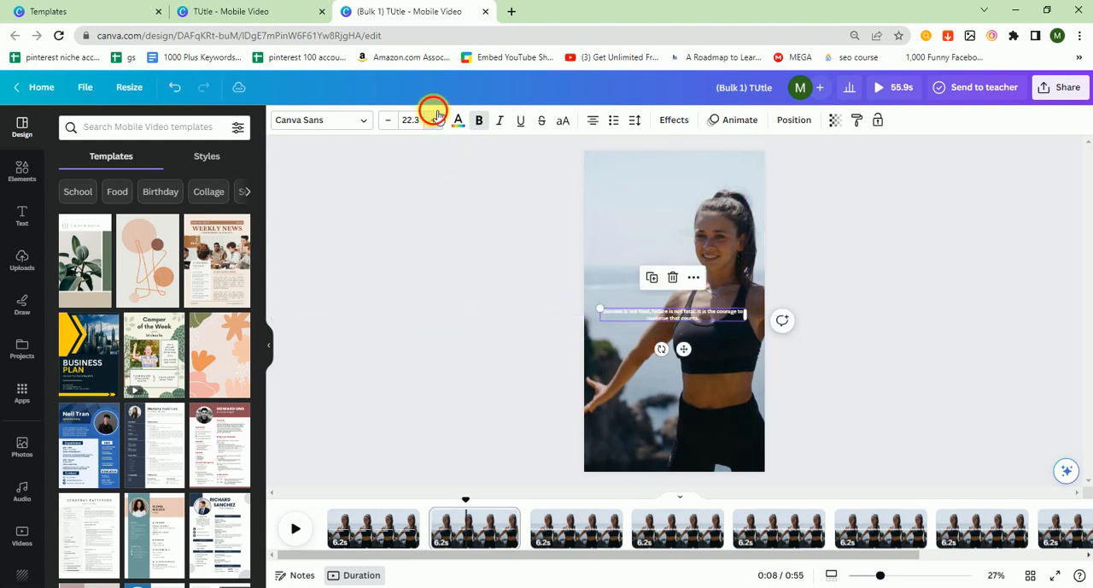
pyautogui.click(433, 119)
pyautogui.click(433, 119)
pyautogui.click(435, 119)
pyautogui.click(435, 120)
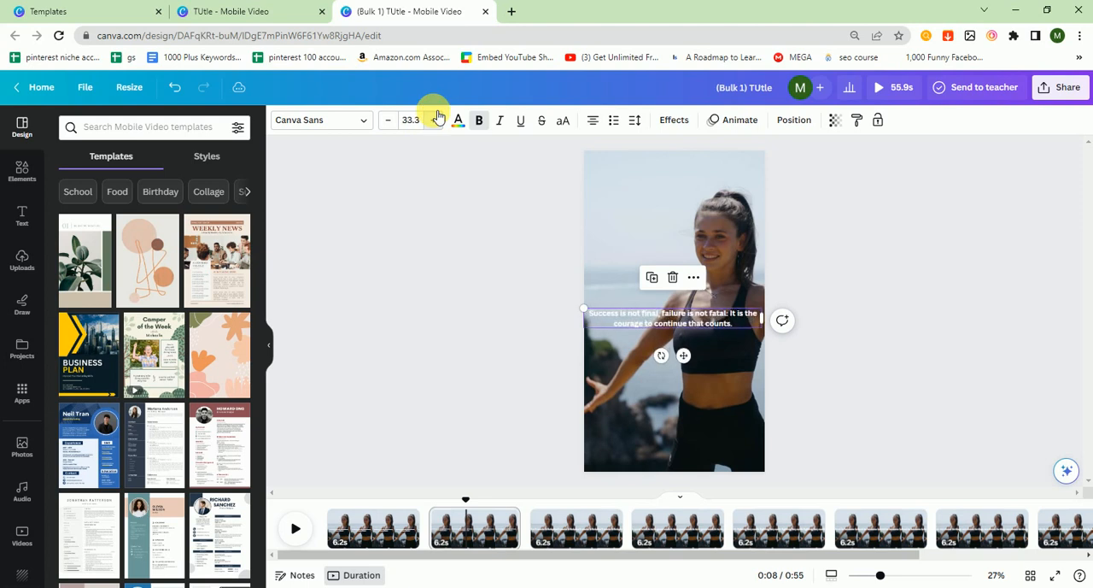
pyautogui.click(837, 336)
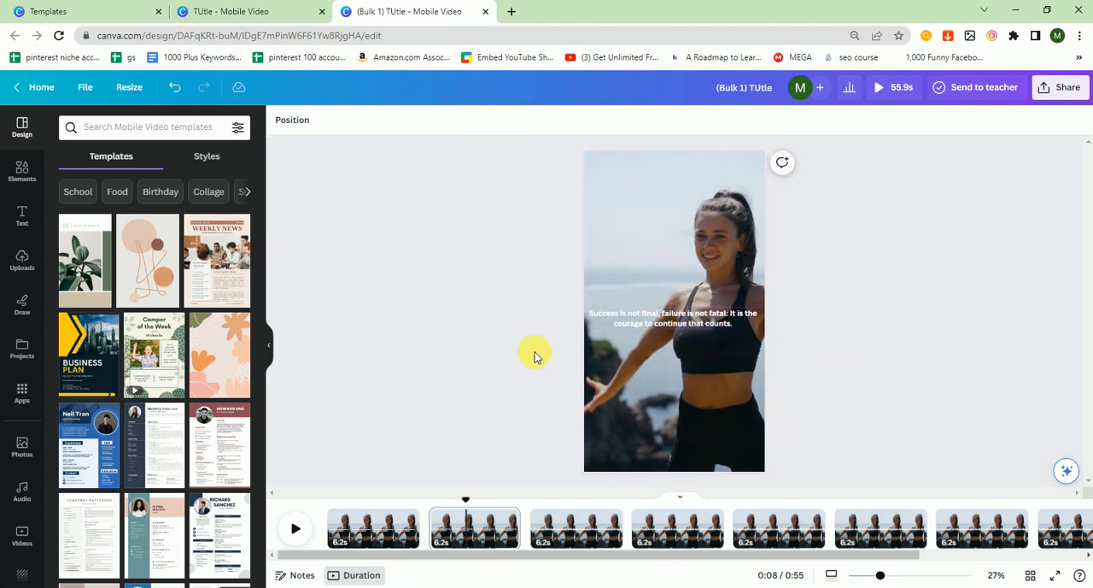
# - Search the video library for "fitness"
pyautogui.click(32, 531)
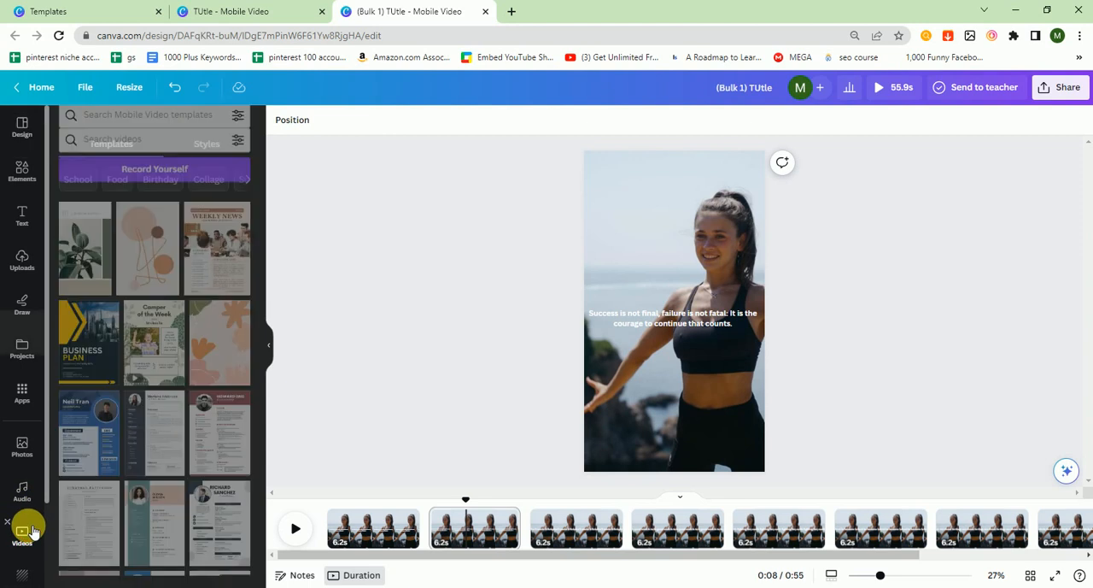
pyautogui.click(141, 129)
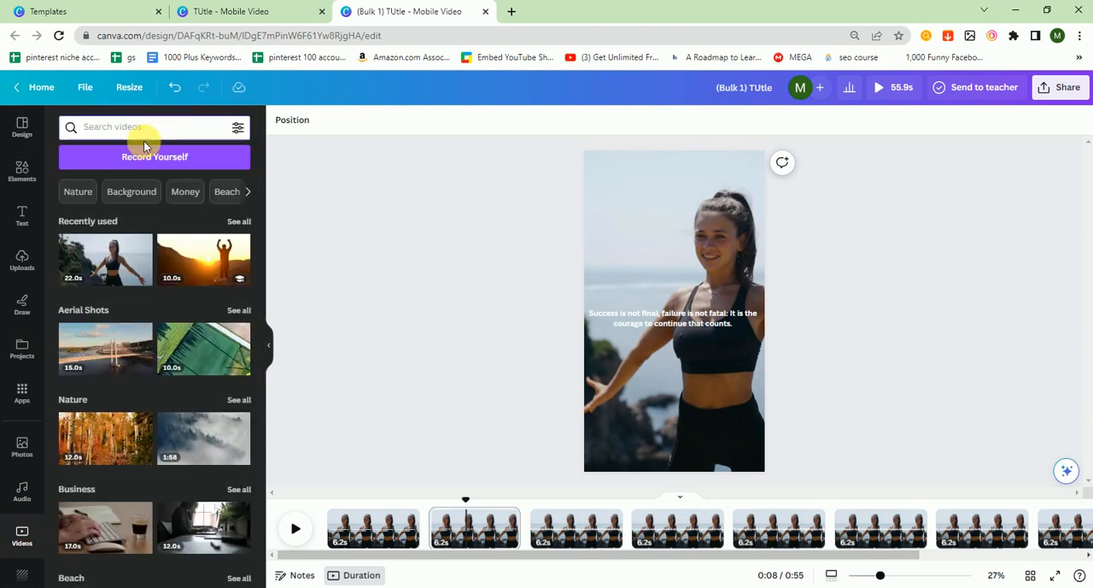
pyautogui.write('fitness')
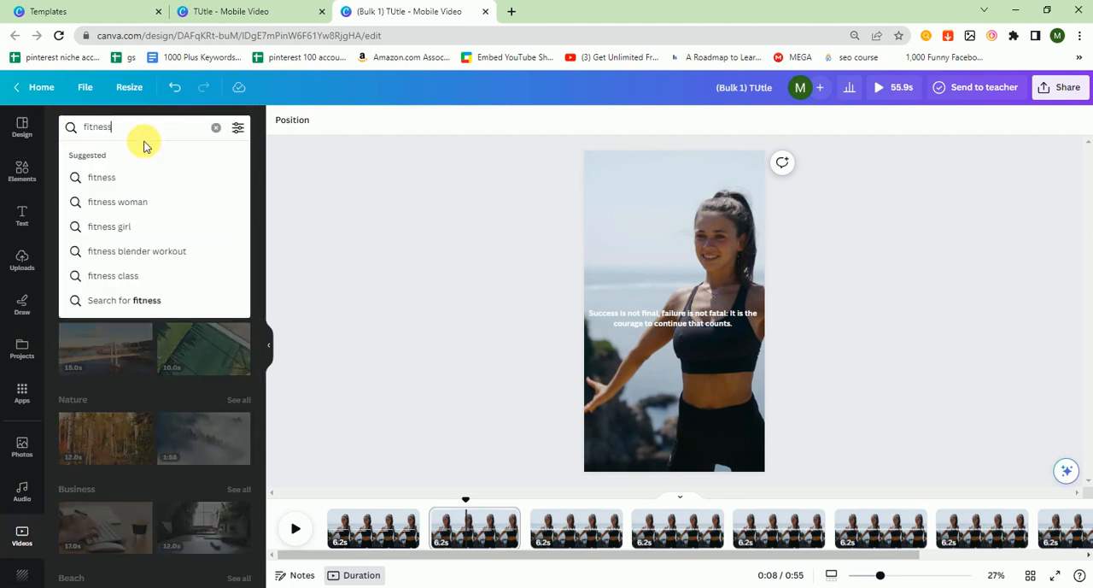
pyautogui.click(127, 177)
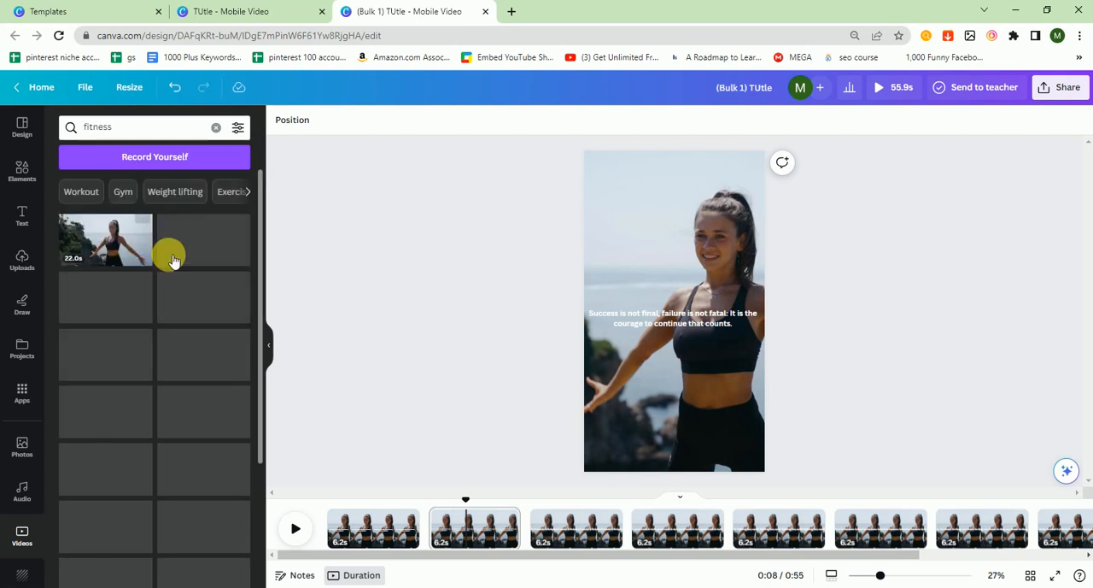
# - Replace the second page's background with the 24-second clip of the man on a gym machine and trim the page to 8.2 seconds
pyautogui.moveTo(215, 225); pyautogui.dragTo(686, 284)
pyautogui.rightClick(665, 285)
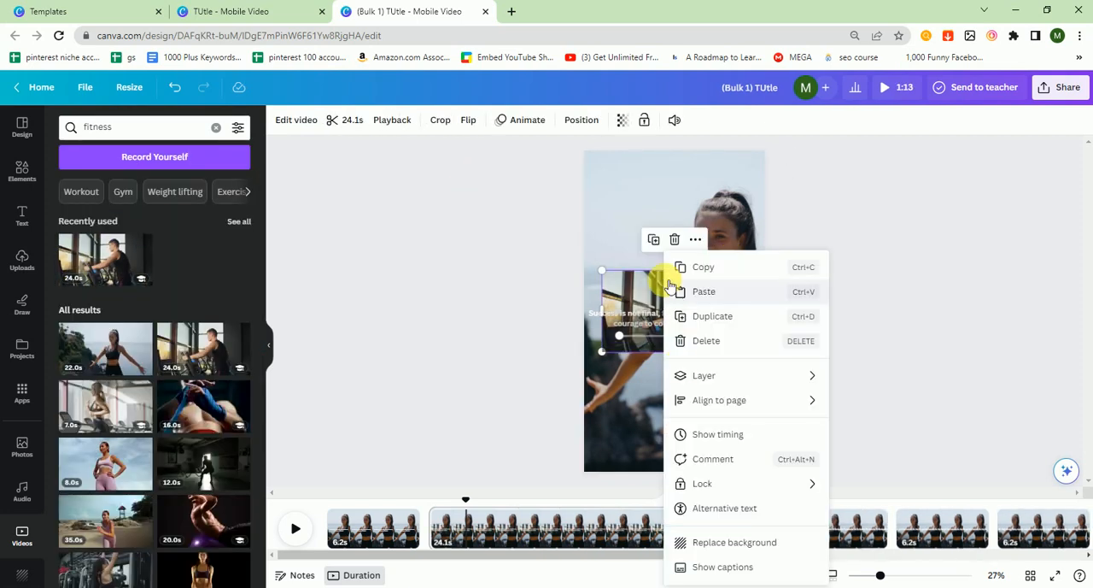
pyautogui.click(731, 549)
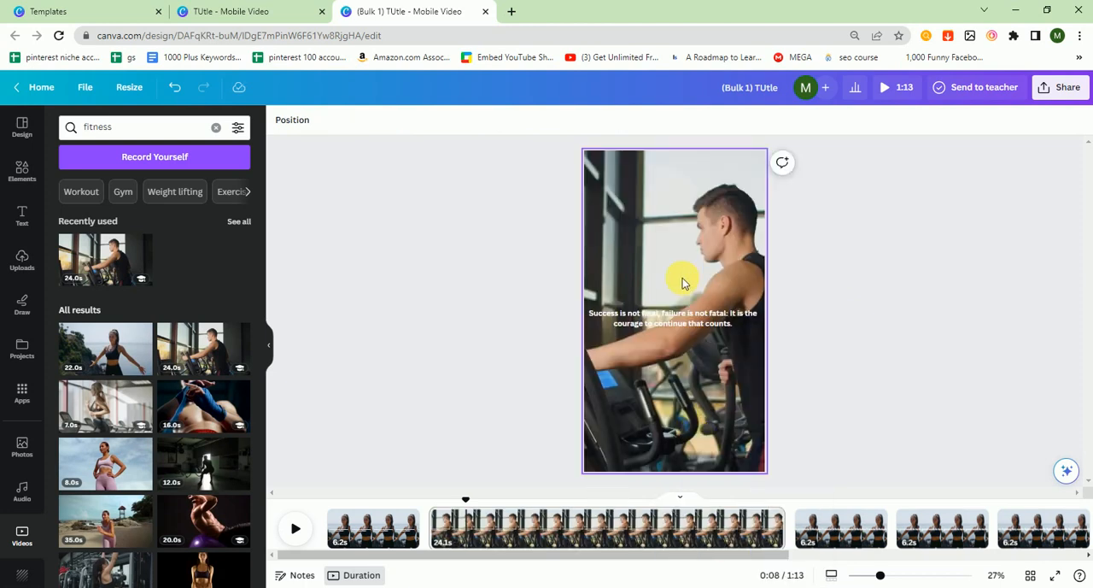
pyautogui.moveTo(783, 542); pyautogui.dragTo(553, 541)
pyautogui.click(432, 284)
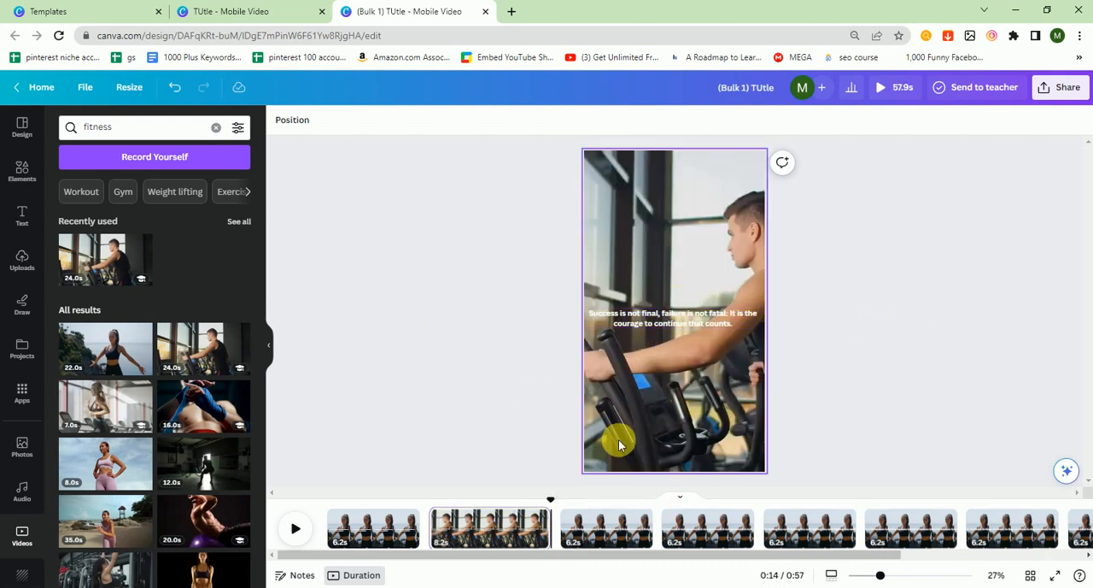
# - Resize the third page's "Your time is limited" quote to fit two lines inside the frame and center it
pyautogui.click(615, 547)
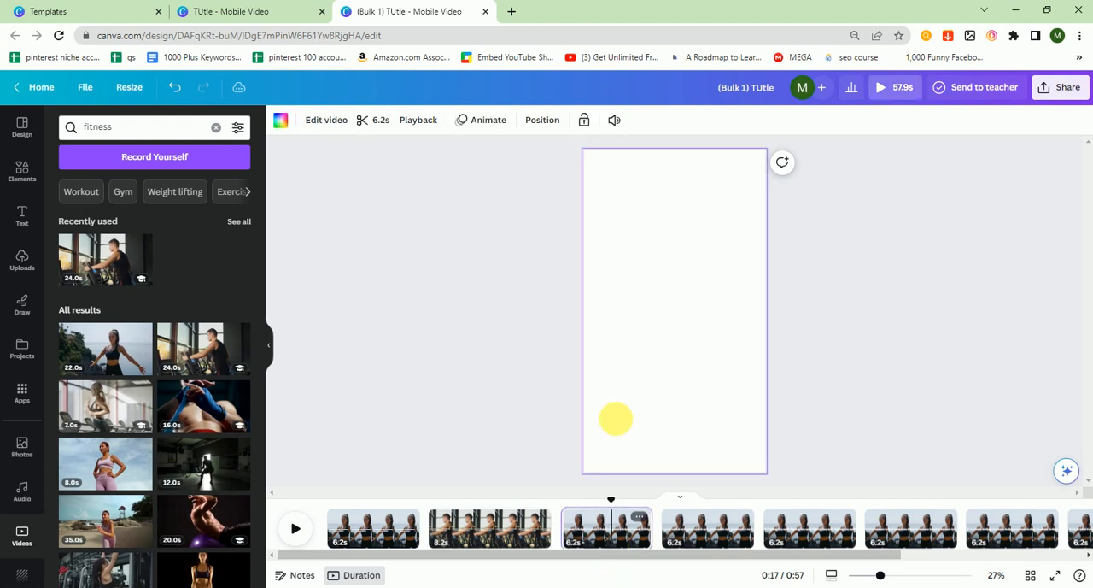
pyautogui.click(679, 320)
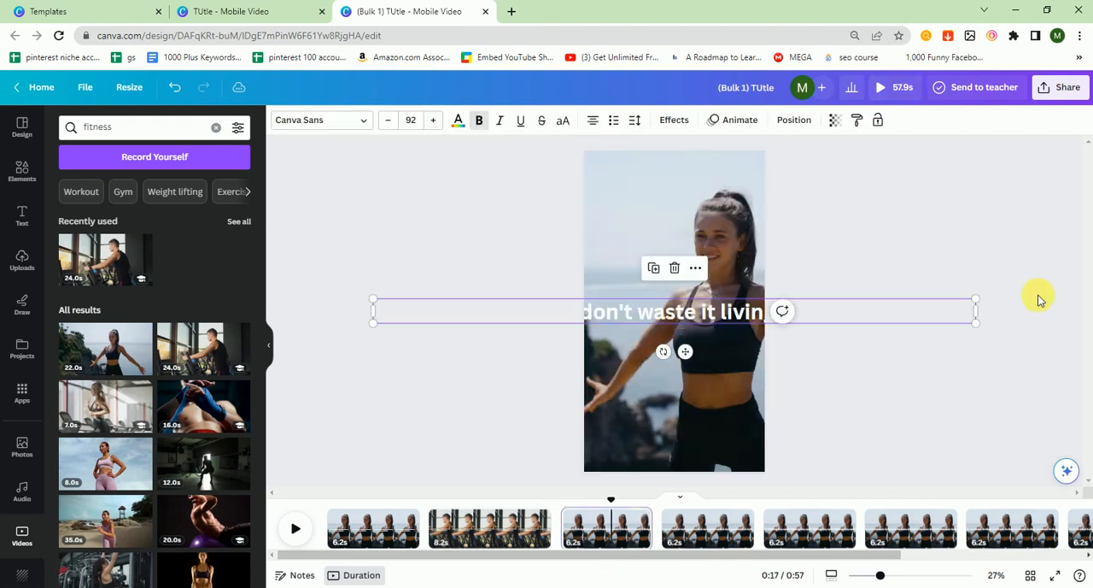
pyautogui.moveTo(980, 307); pyautogui.dragTo(696, 314)
pyautogui.click(435, 127)
pyautogui.click(436, 130)
pyautogui.click(436, 131)
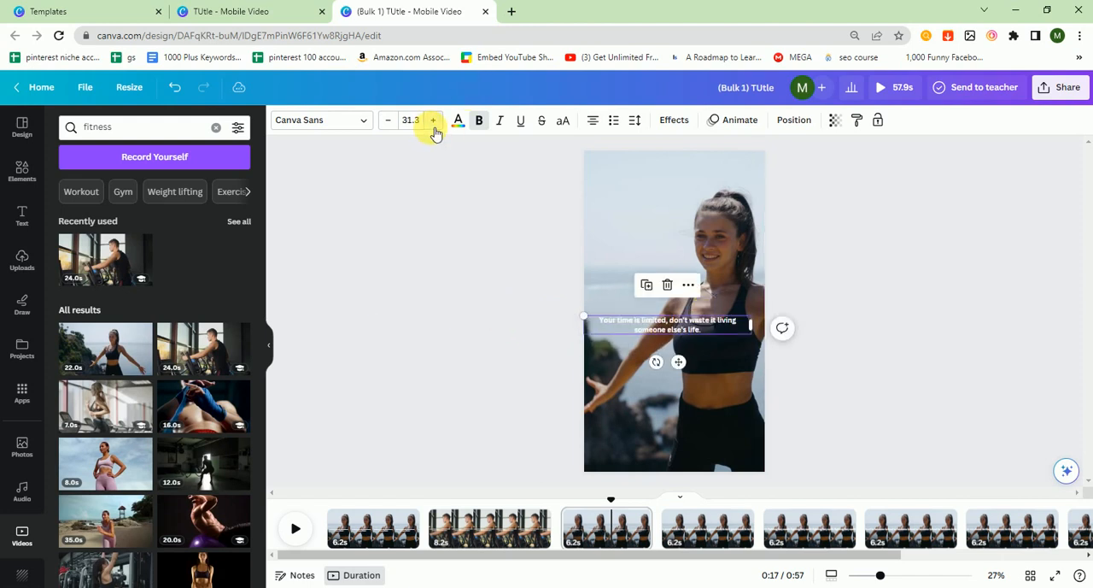
pyautogui.click(436, 130)
pyautogui.click(436, 131)
pyautogui.click(435, 131)
pyautogui.click(436, 130)
pyautogui.click(436, 131)
pyautogui.click(866, 341)
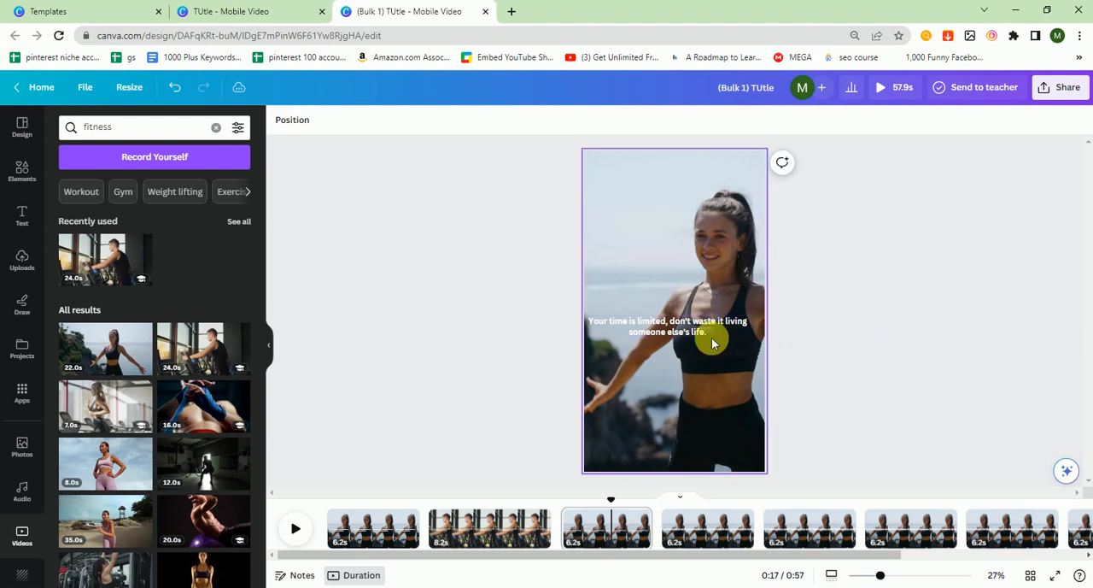
pyautogui.moveTo(698, 331); pyautogui.dragTo(705, 327)
pyautogui.click(906, 338)
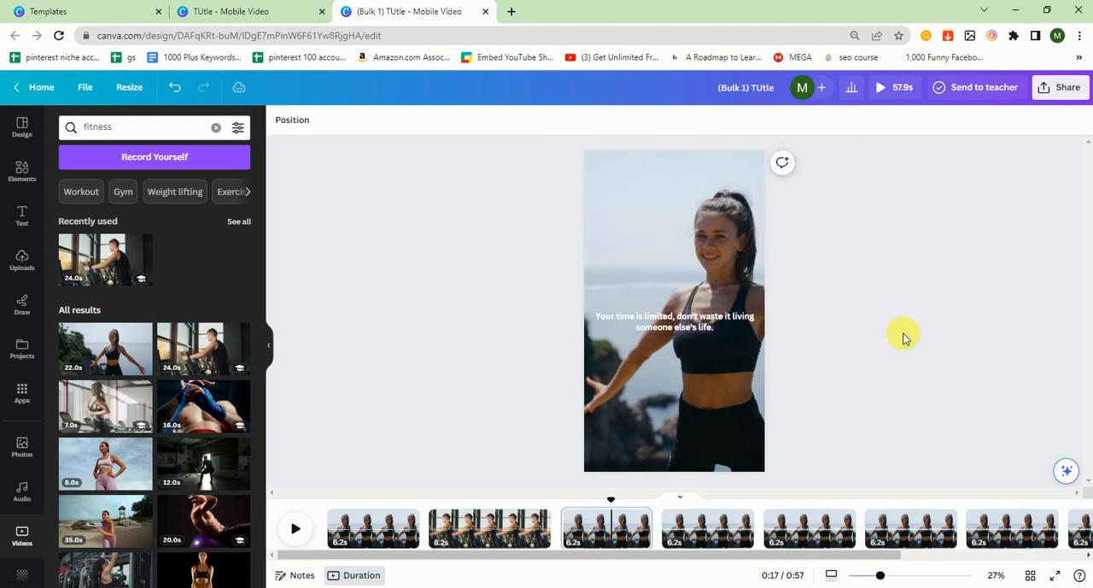
# - Replace the third page's background with the 7-second clip of the woman on a treadmill
pyautogui.click(109, 410)
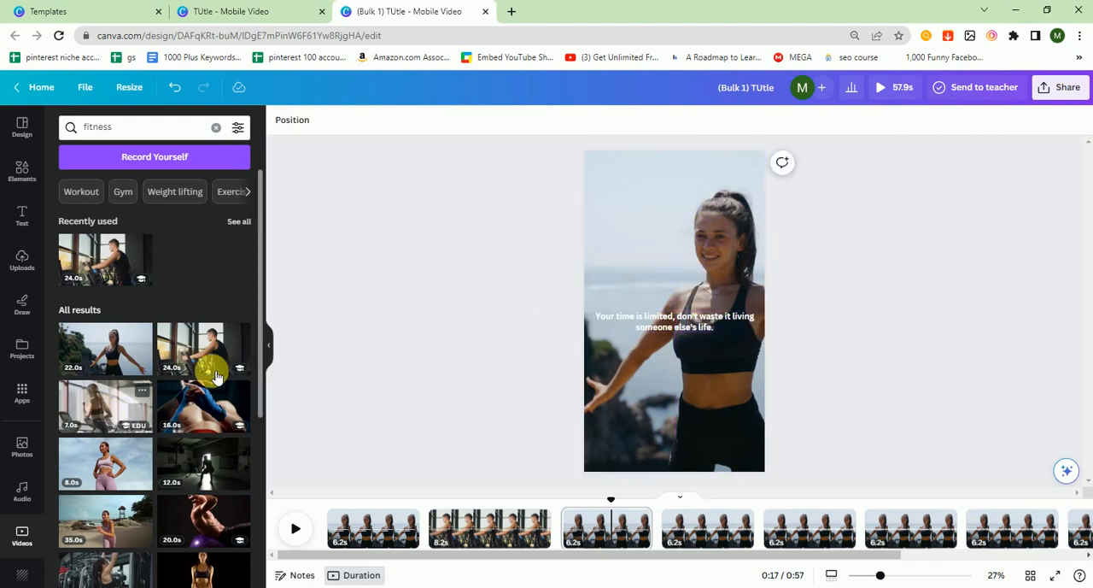
pyautogui.rightClick(692, 282)
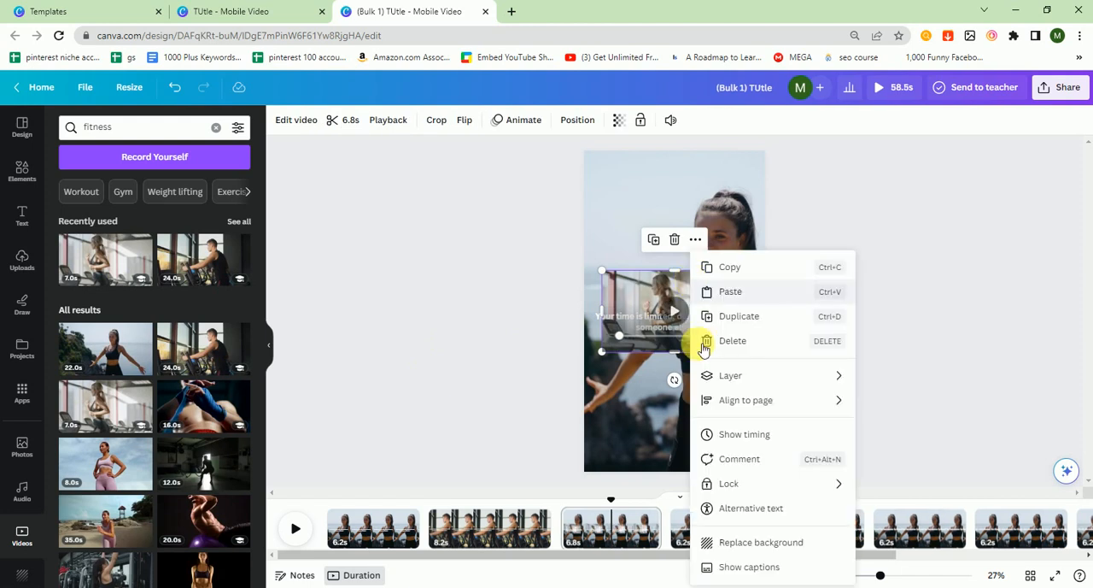
pyautogui.click(759, 542)
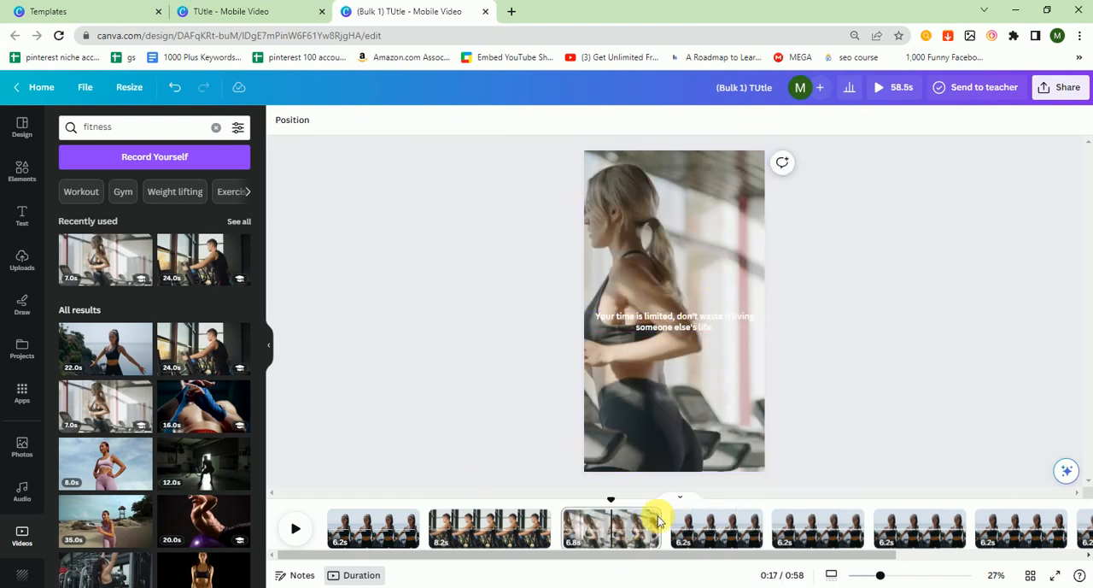
pyautogui.moveTo(620, 554); pyautogui.dragTo(706, 558)
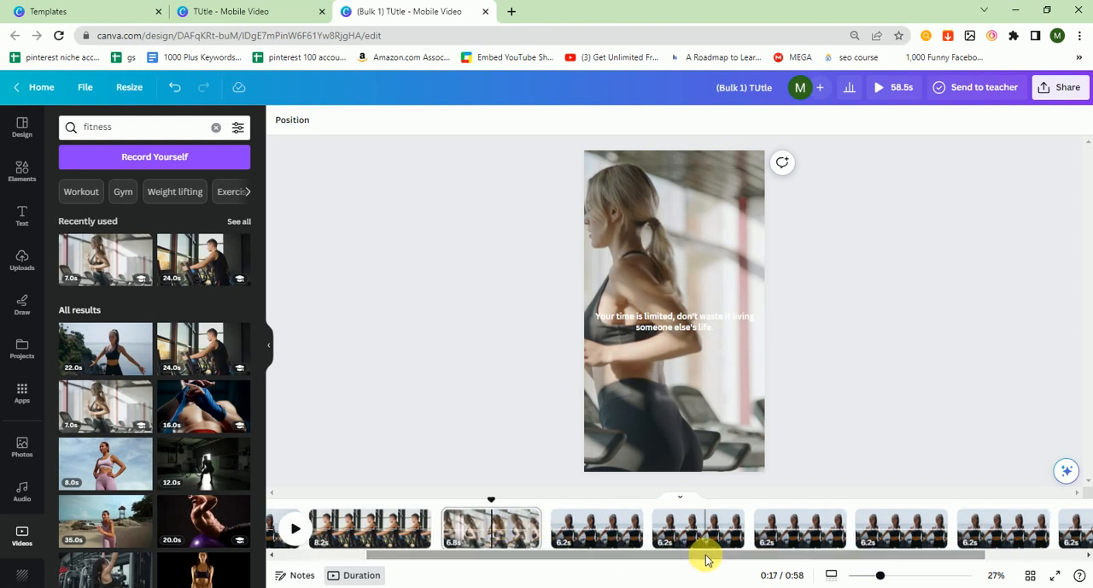